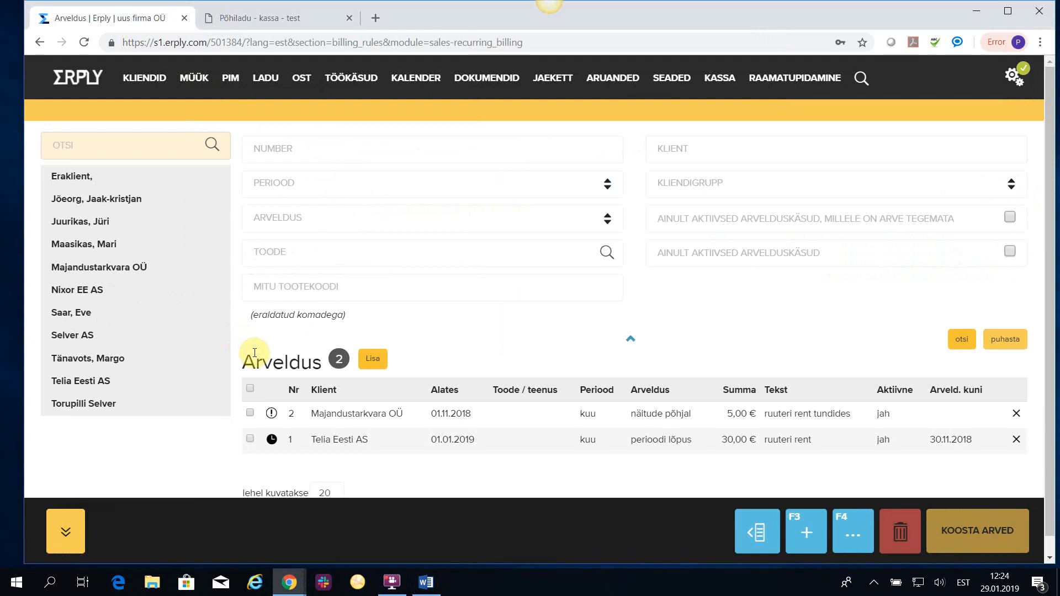
Review the user group's access rights under Põhimoodulid, including the Arveldus permissions, and close the user group window
left_click(210, 323)
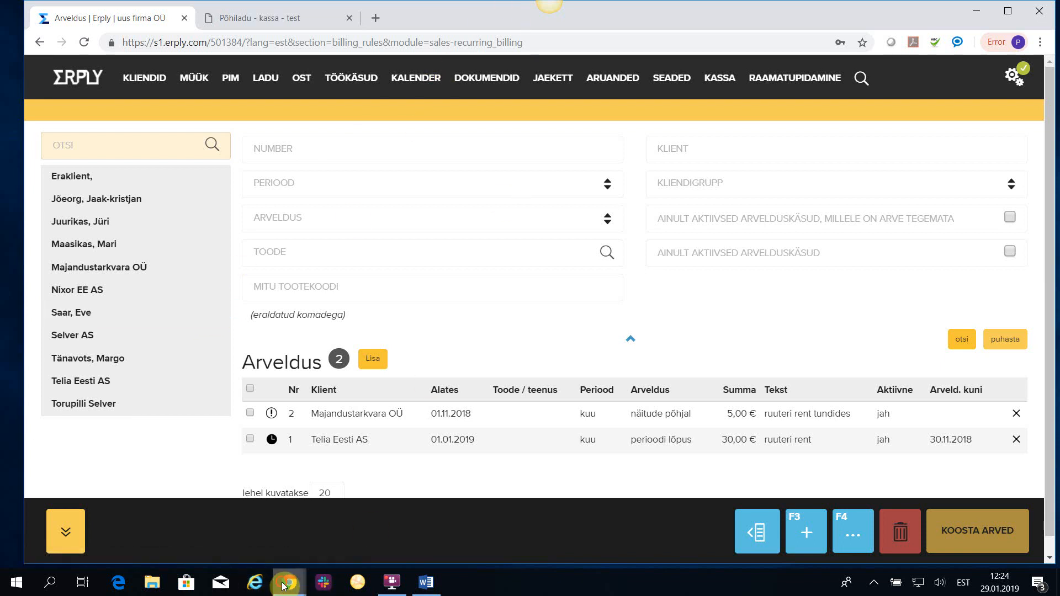
mouse_move(282, 585)
left_click(334, 528)
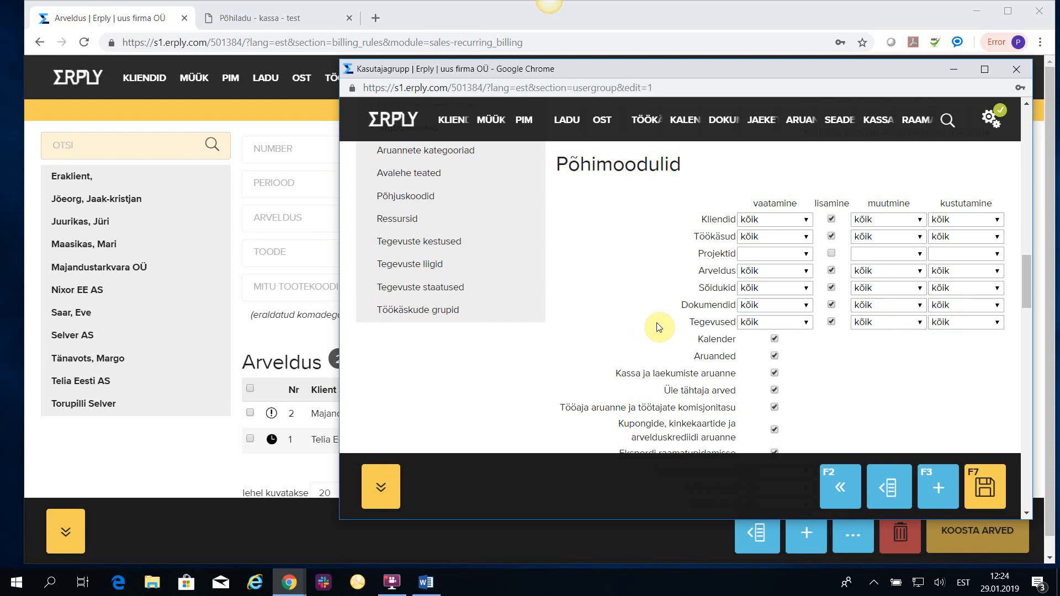
scroll(640, 319, "down", 4)
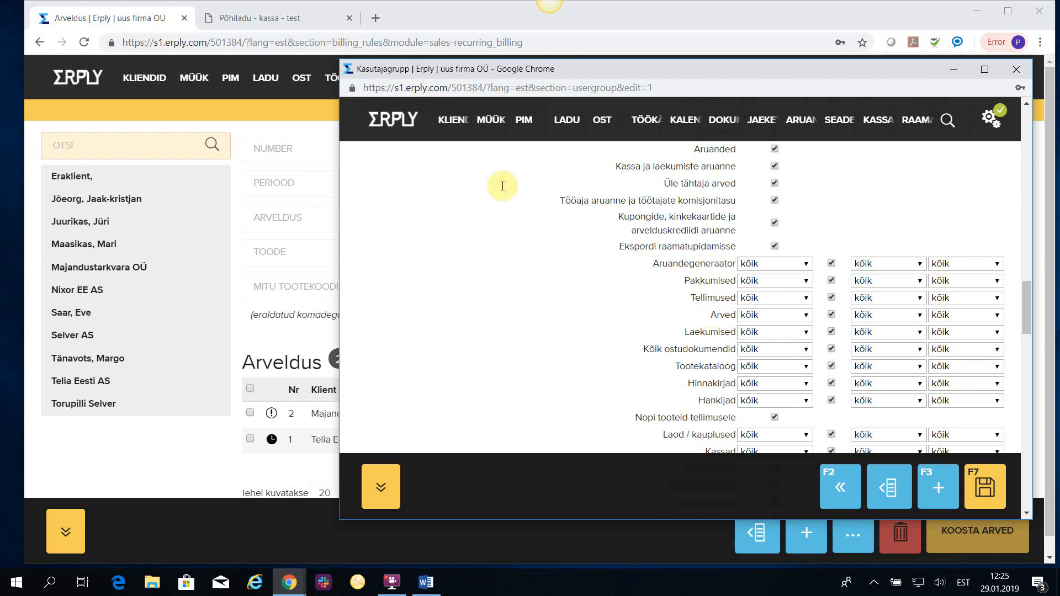
left_click(1017, 68)
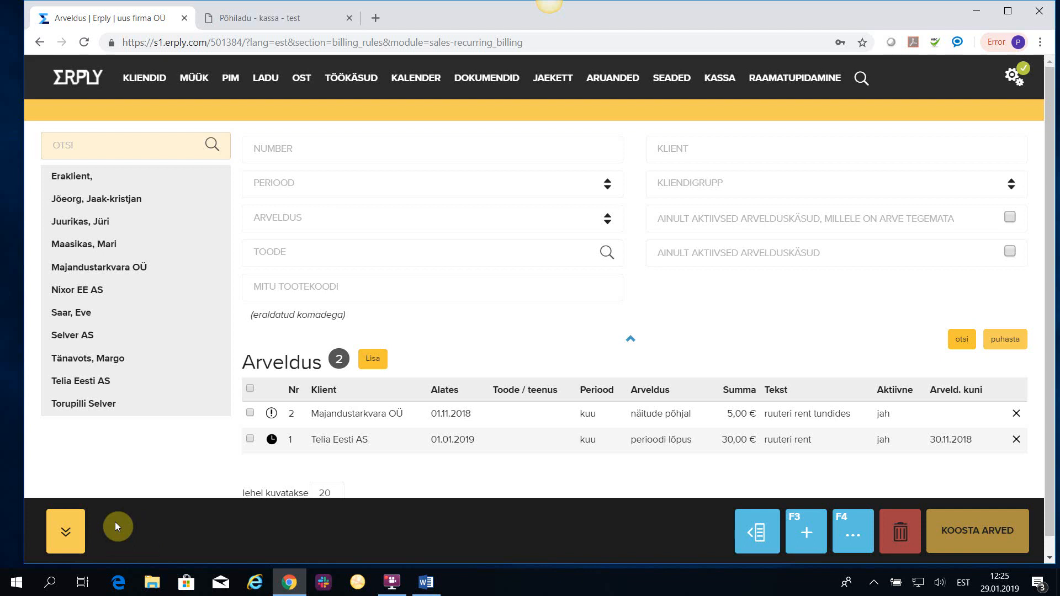
Create a new billing rule, assign the private customer listed just below Eraklient as its client, and check the client address options
left_click(377, 357)
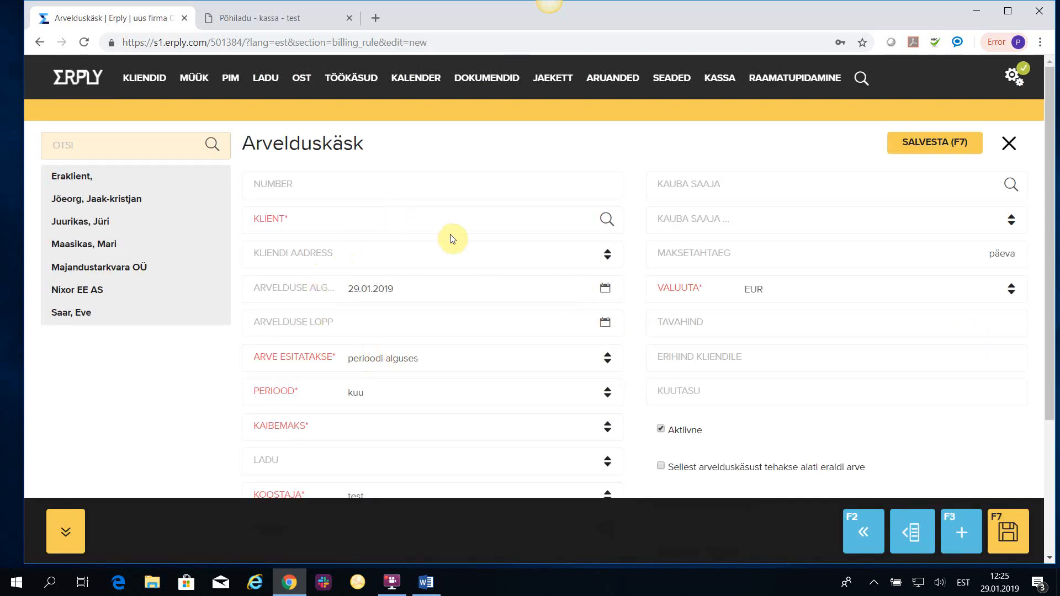
left_click(606, 219)
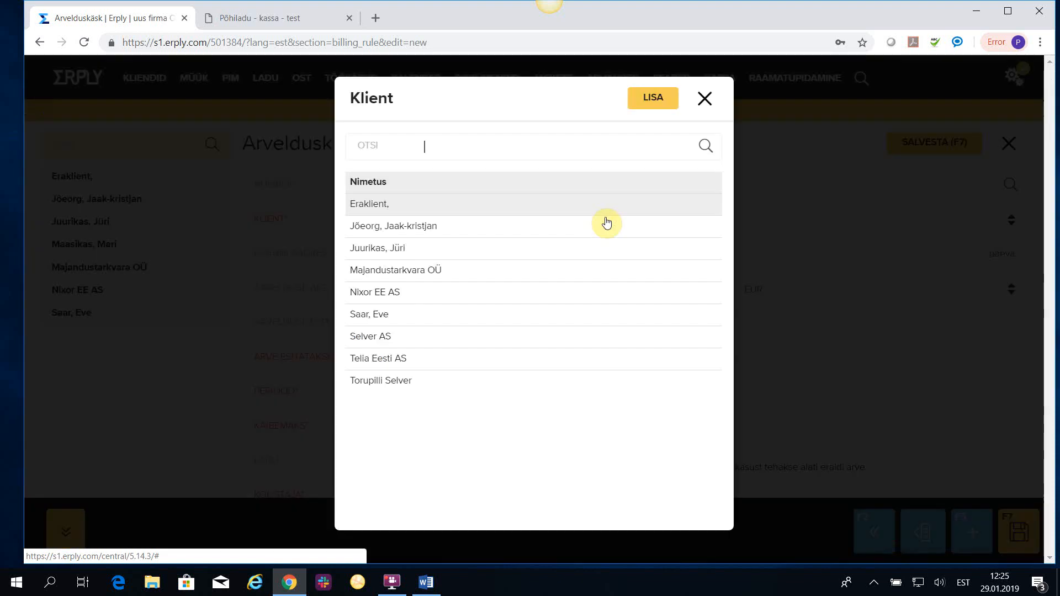
left_click(383, 230)
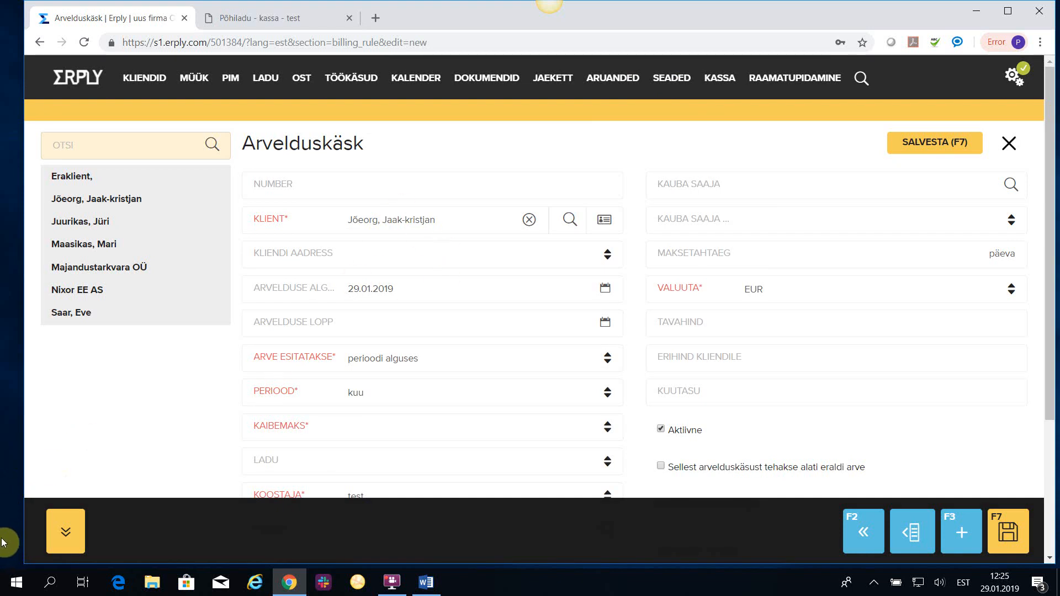
left_click(607, 258)
left_click(634, 251)
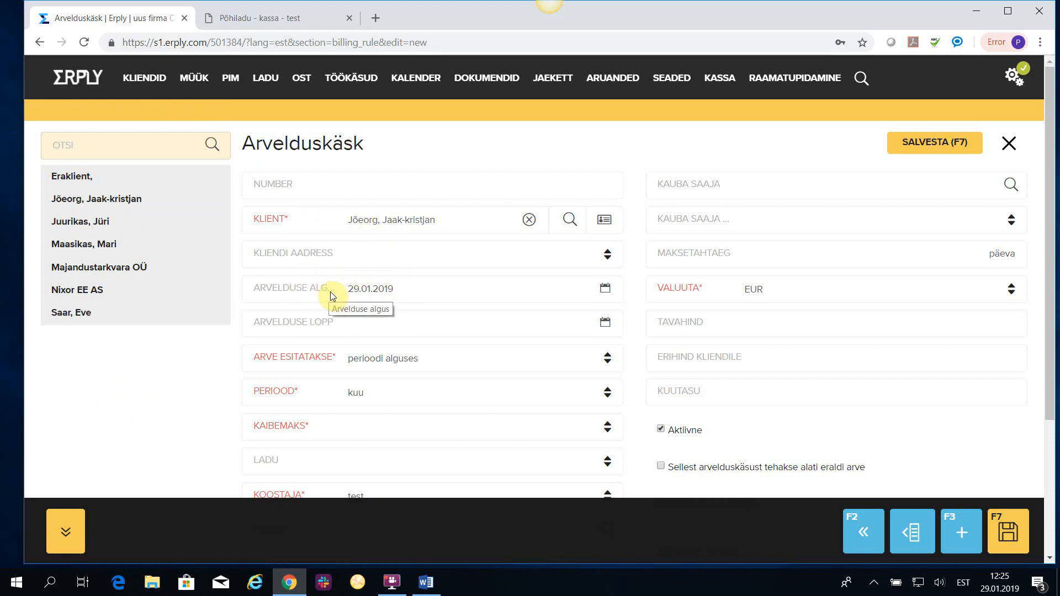
Set the billing start date to 01.01.2019 and the billing end date to 31.05.2019
left_click(606, 293)
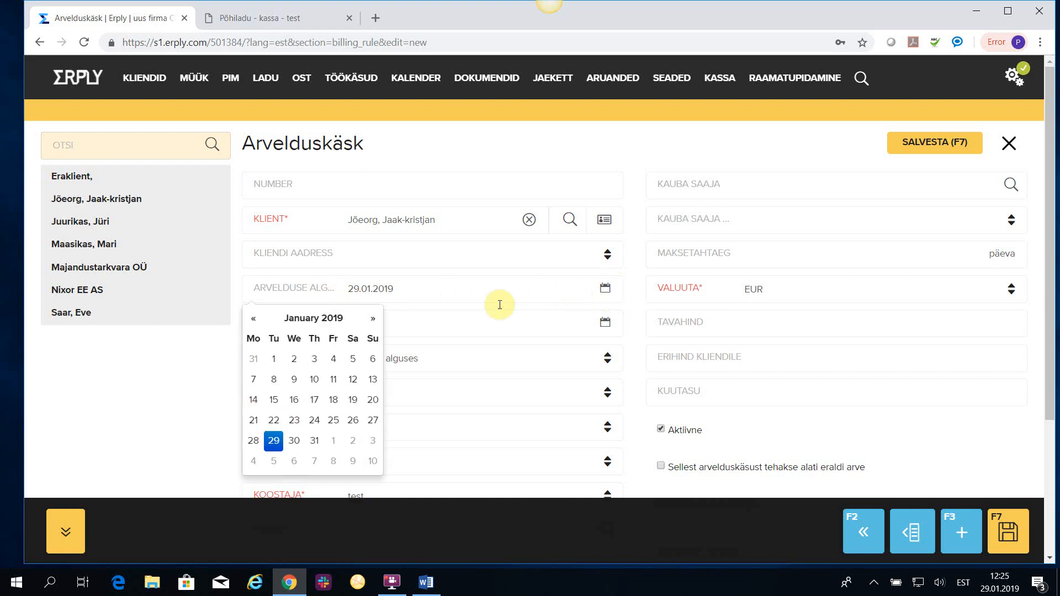
left_click(275, 360)
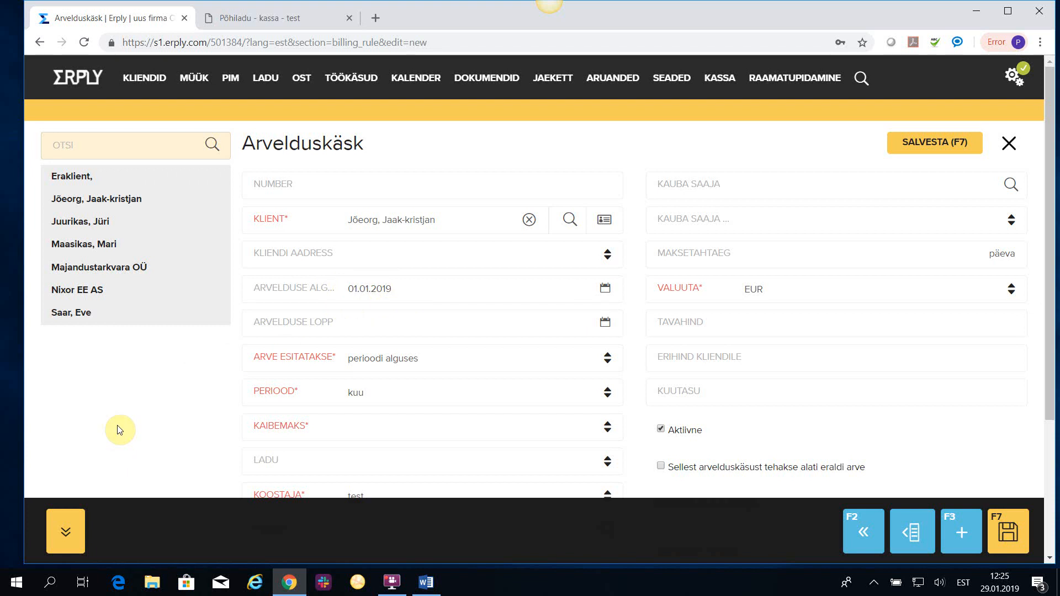
left_click(605, 324)
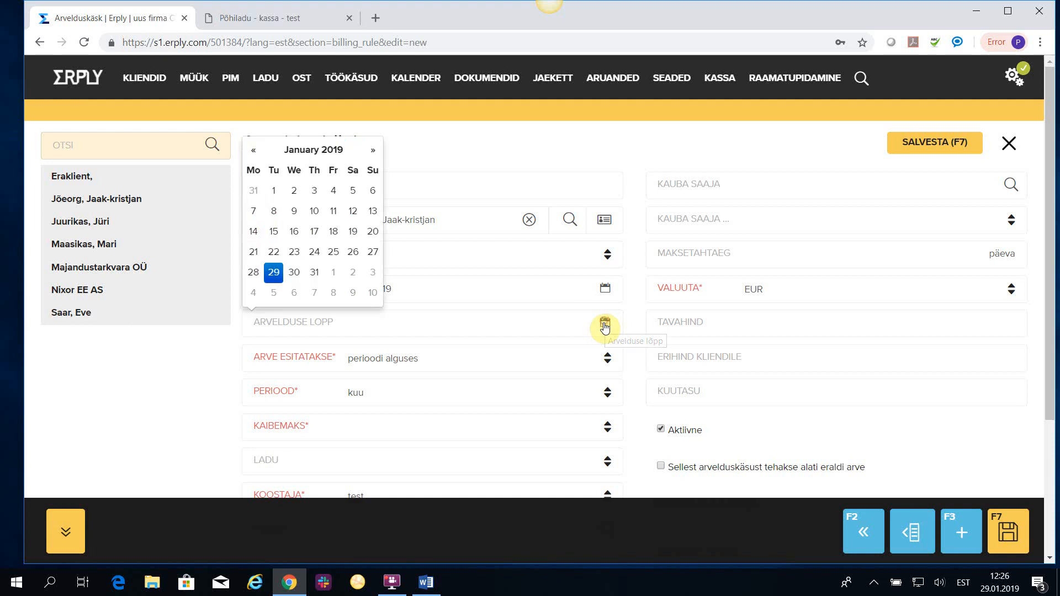
left_click(375, 151)
left_click(375, 152)
left_click(374, 151)
left_click(375, 152)
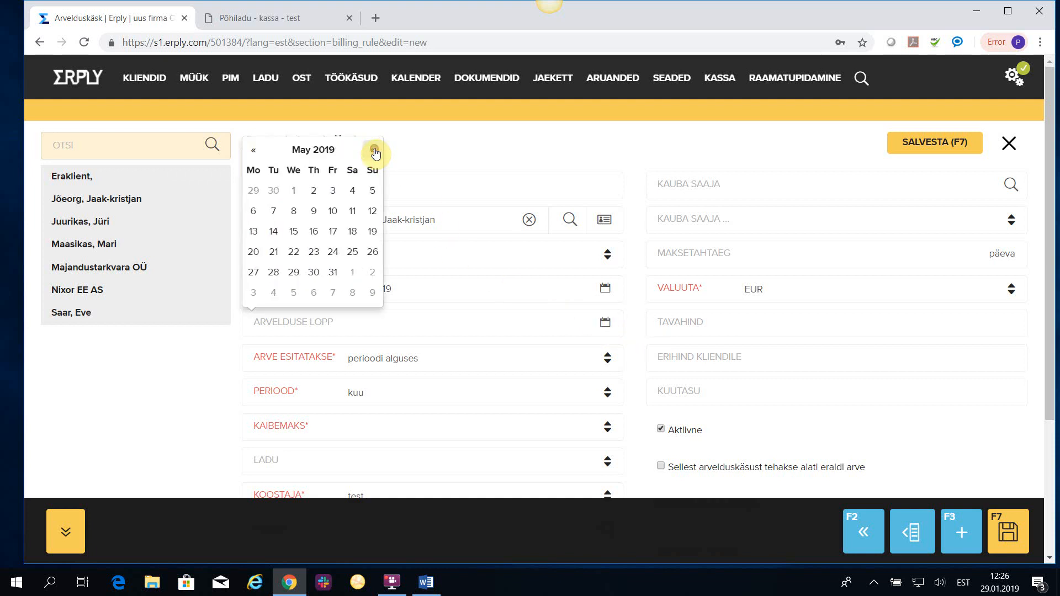
left_click(333, 272)
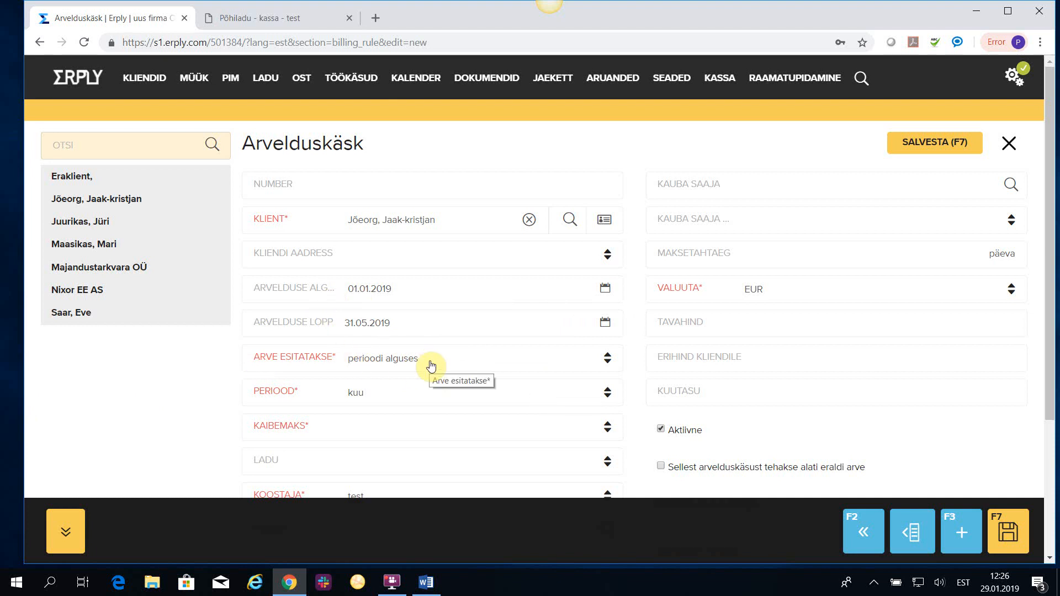
Set the invoice to be issued at "perioodi lõpus" and keep the billing period as "kuu"
left_click(610, 366)
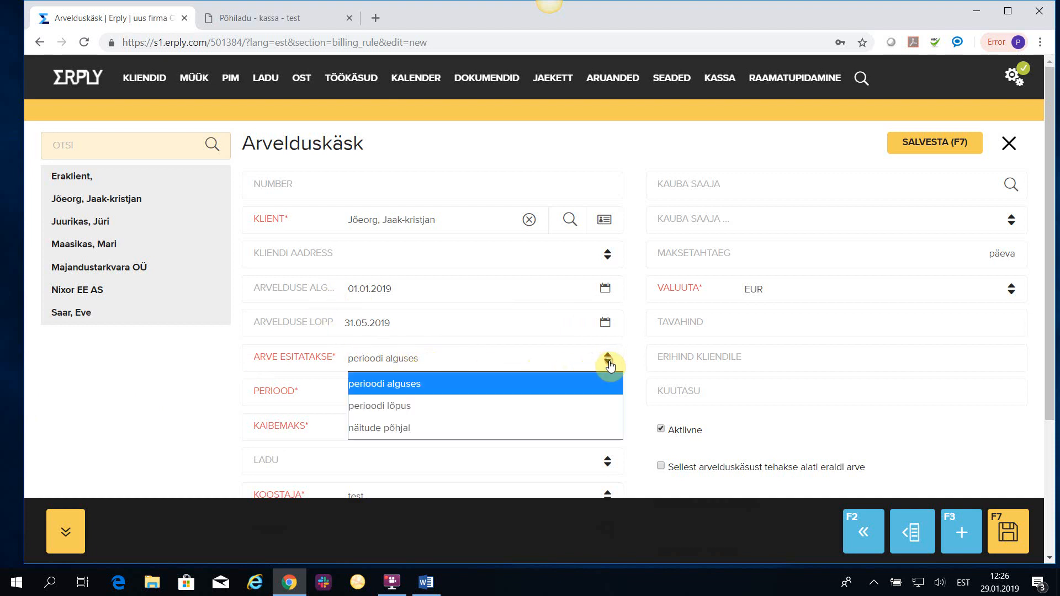
left_click(400, 408)
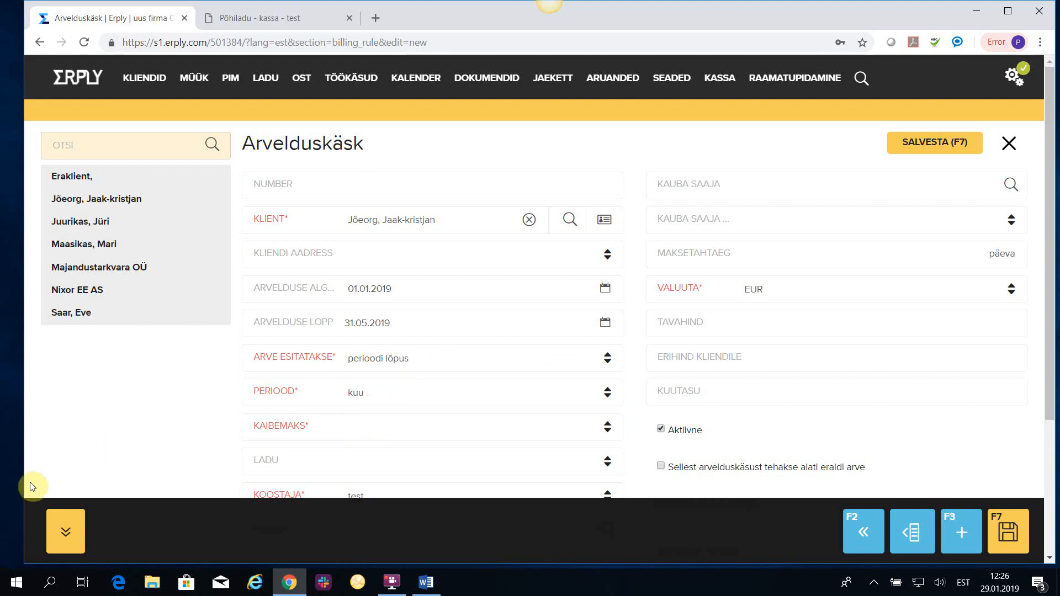
scroll(133, 407, "down", 1)
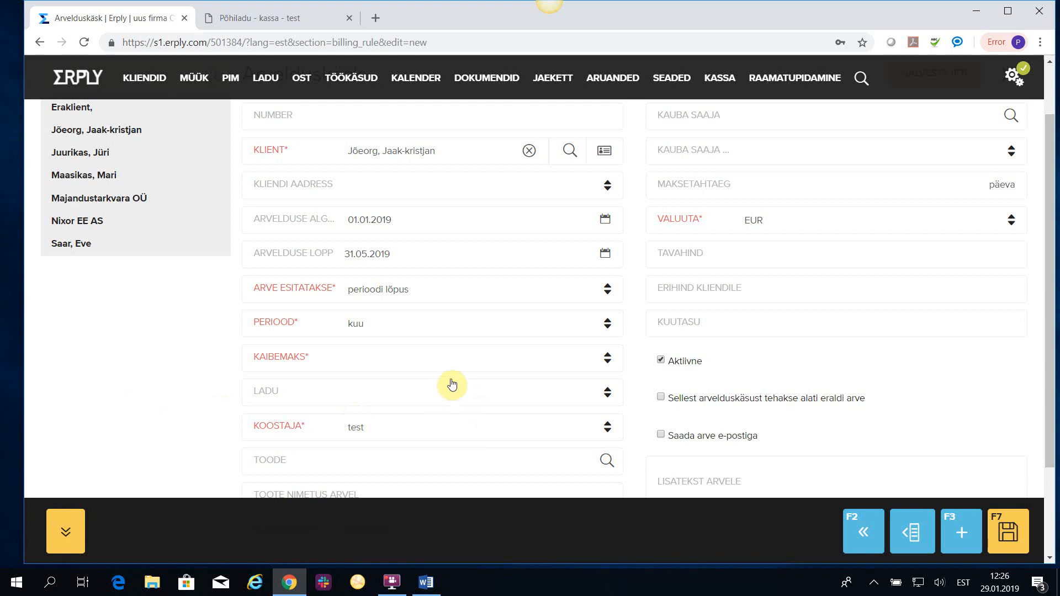
left_click(608, 326)
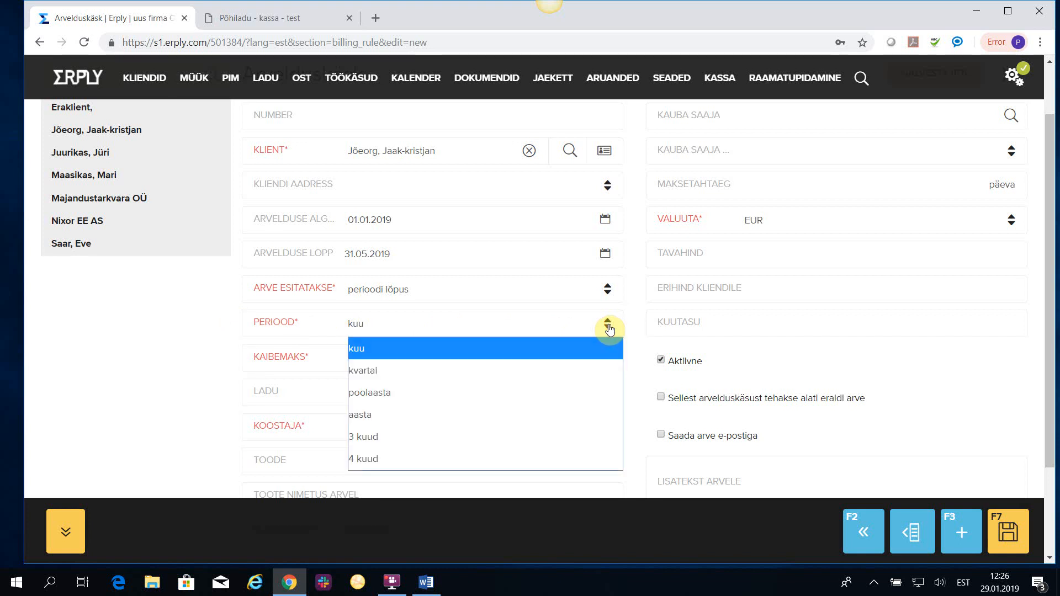
left_click(586, 347)
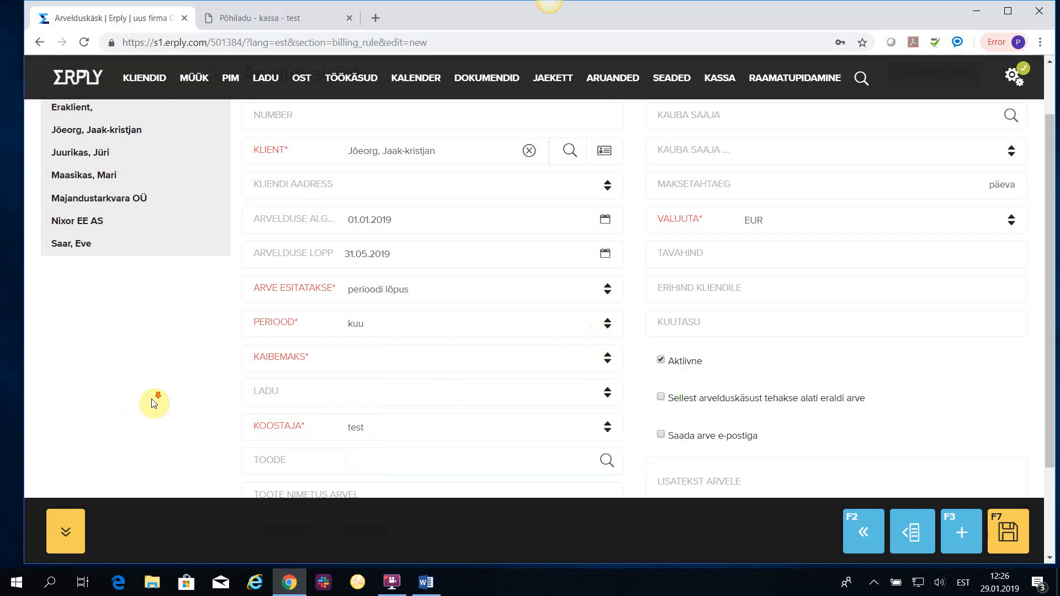
Set the billing rule's VAT rate (Käibemaks) to 20% and its warehouse (Ladu) to RENDILADU
scroll(154, 403, "down", 2)
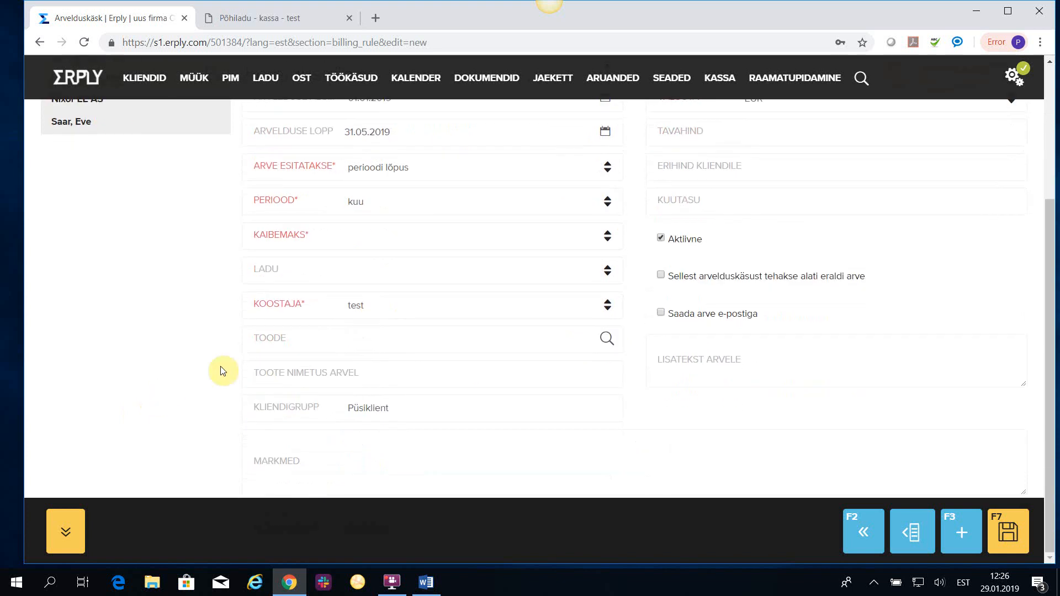
left_click(608, 237)
left_click(383, 287)
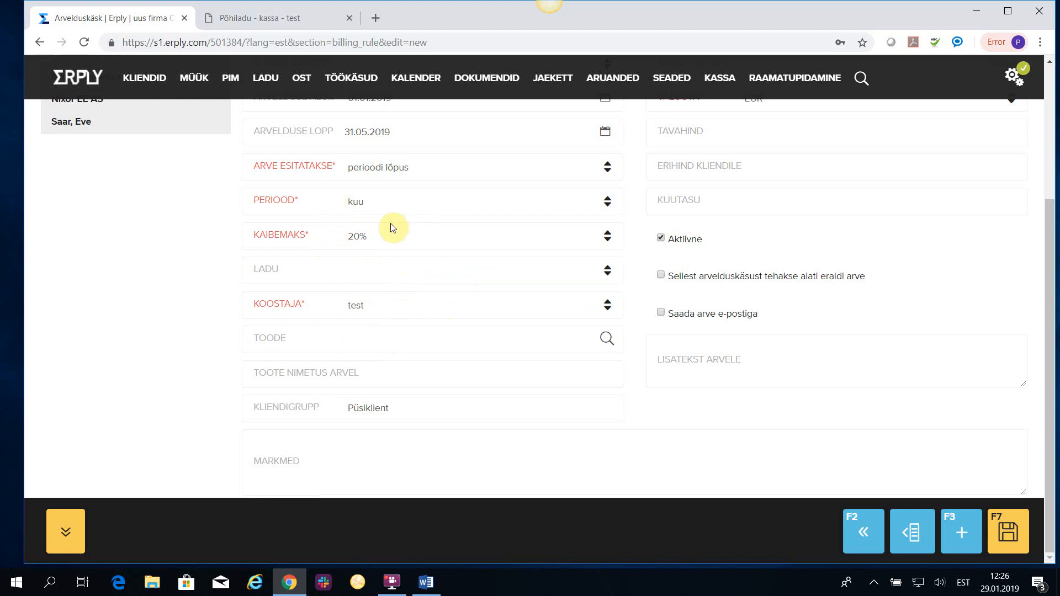
left_click(607, 277)
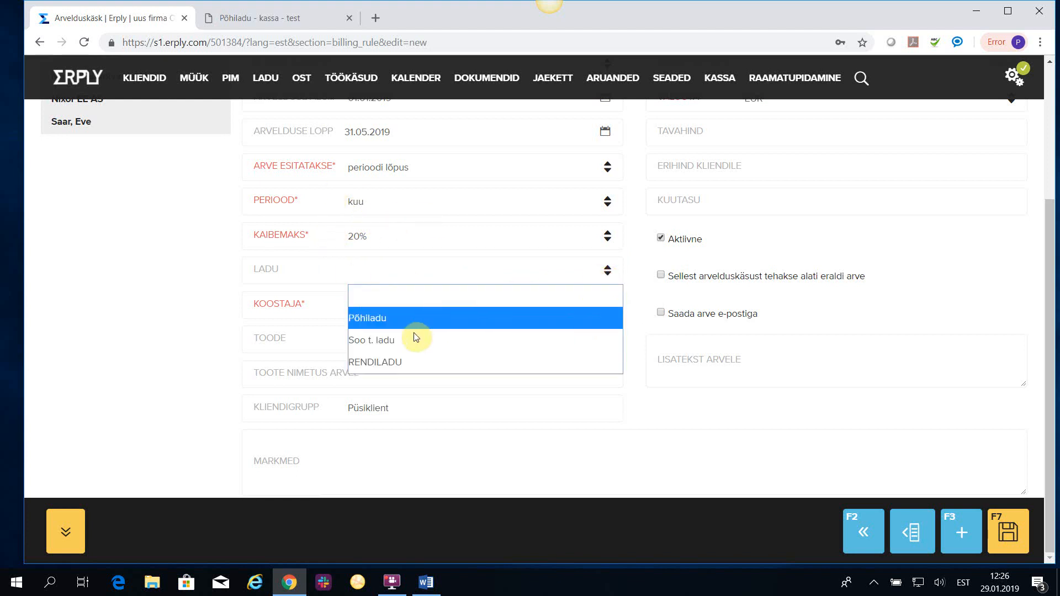
left_click(413, 363)
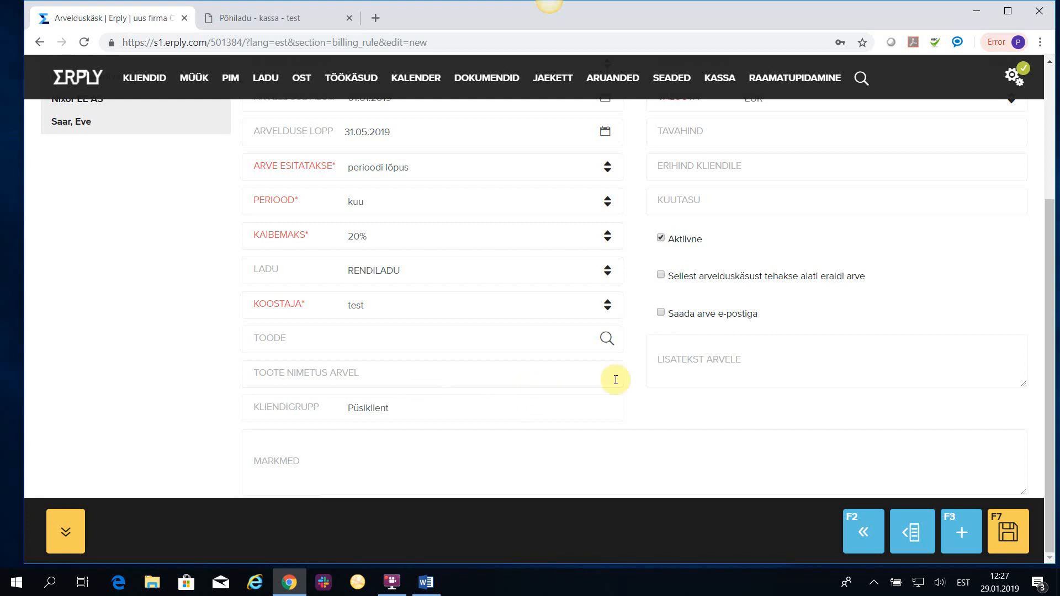
Assign the product RUUM - Ruumirent to the billing rule
left_click(606, 338)
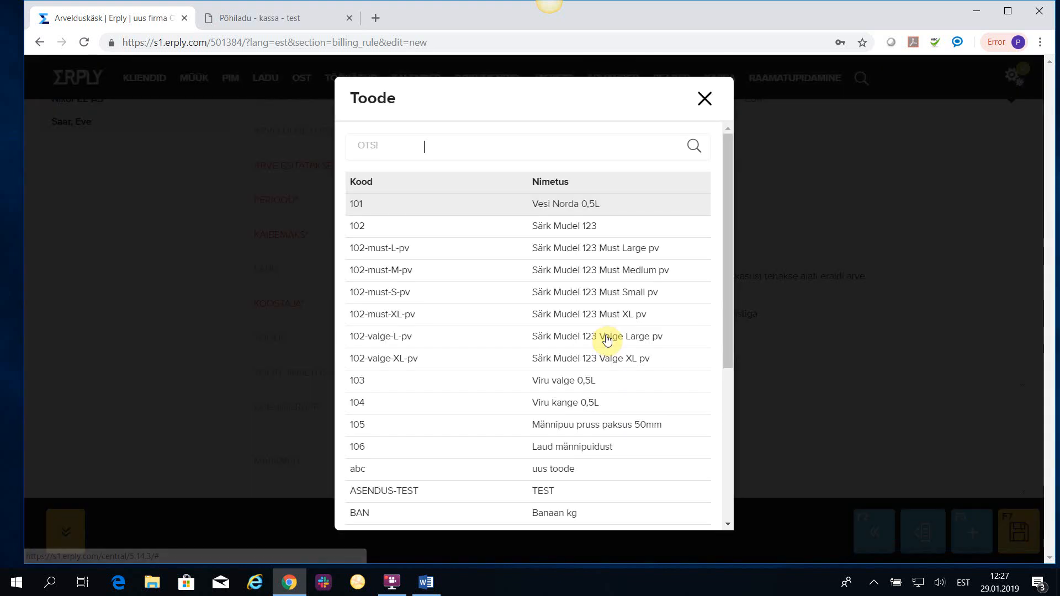
scroll(511, 356, "down", 1)
scroll(513, 362, "down", 3)
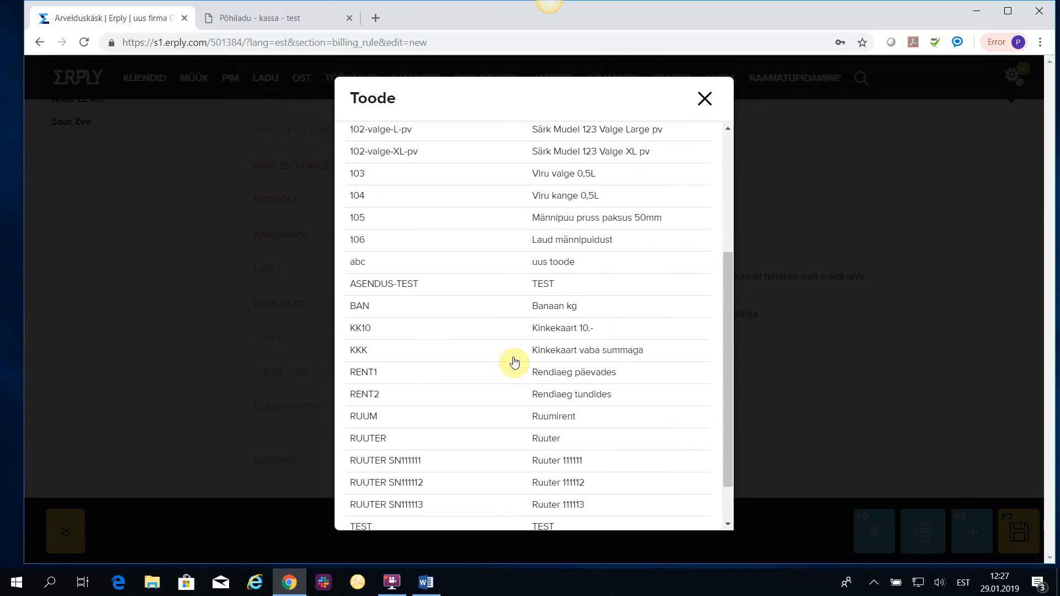
left_click(364, 416)
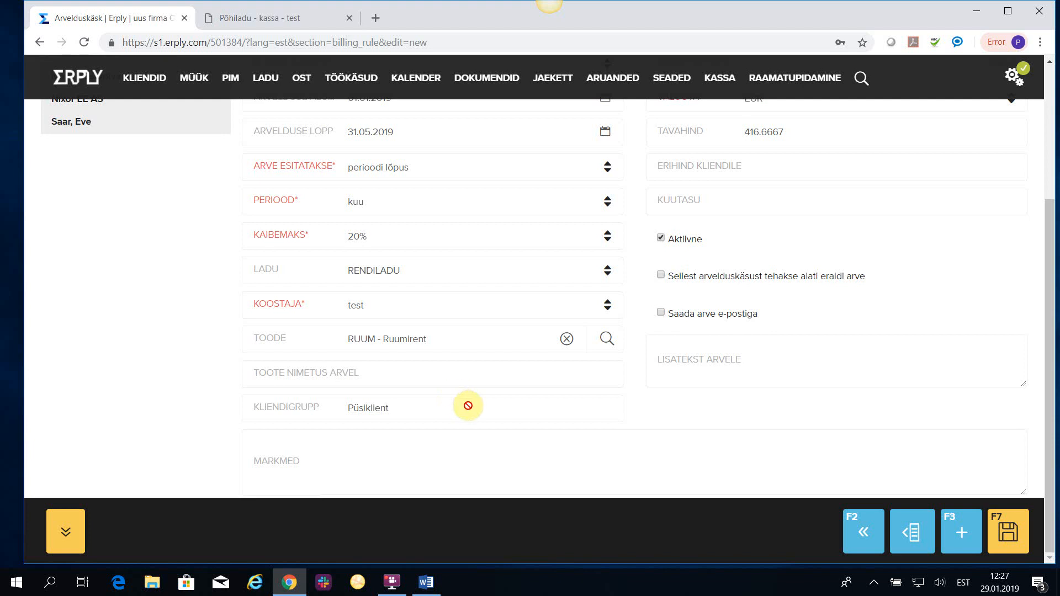
Check the billing rule's price fields and invoice options, and save the rule
left_click_drag(458, 383, 708, 385)
scroll(702, 379, "up", 3)
scroll(704, 384, "up", 1)
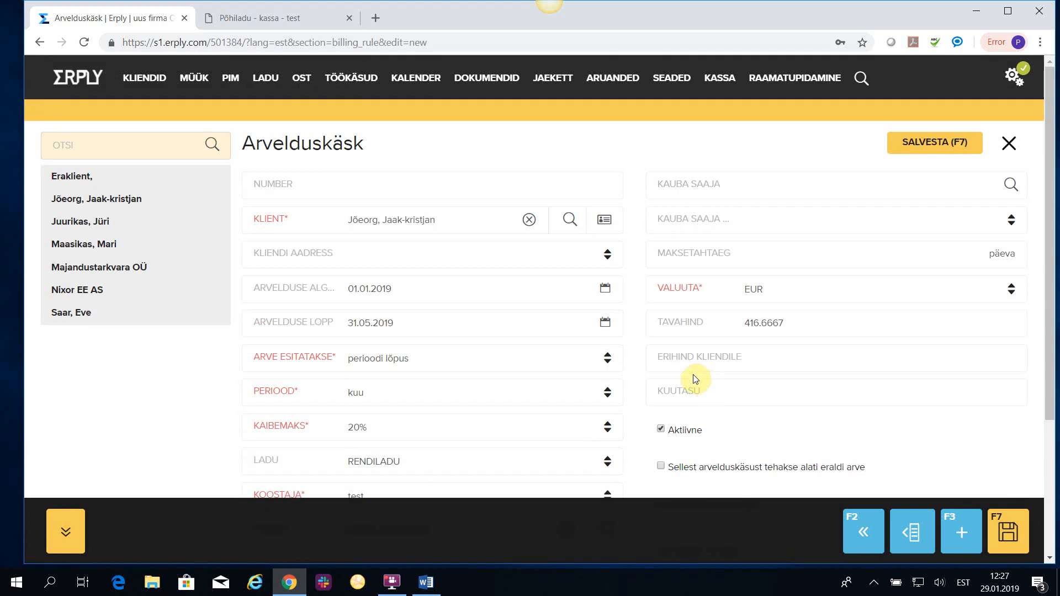
left_click_drag(695, 377, 780, 380)
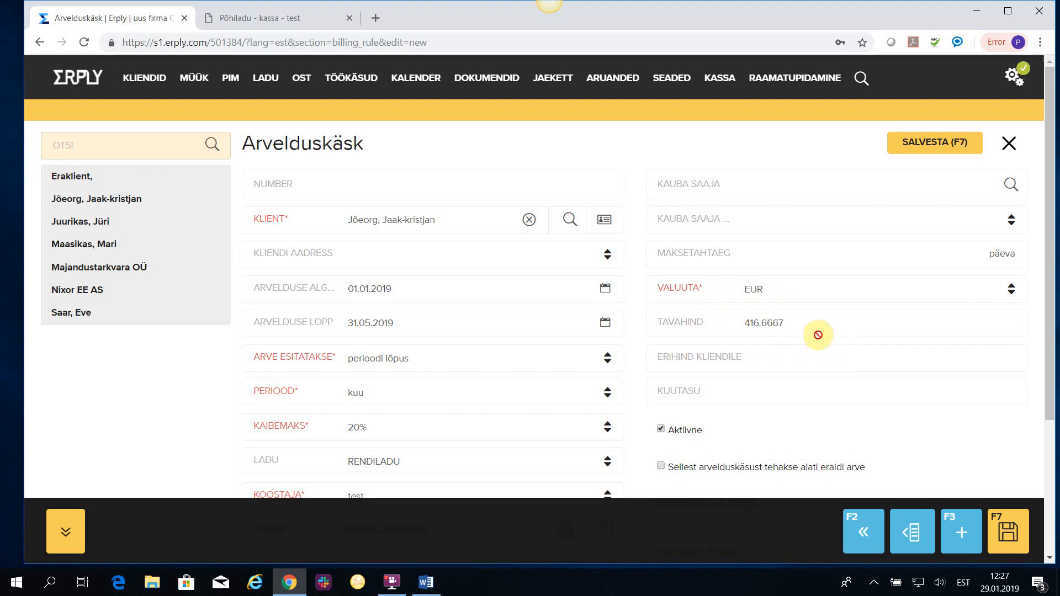
scroll(821, 336, "down", 4)
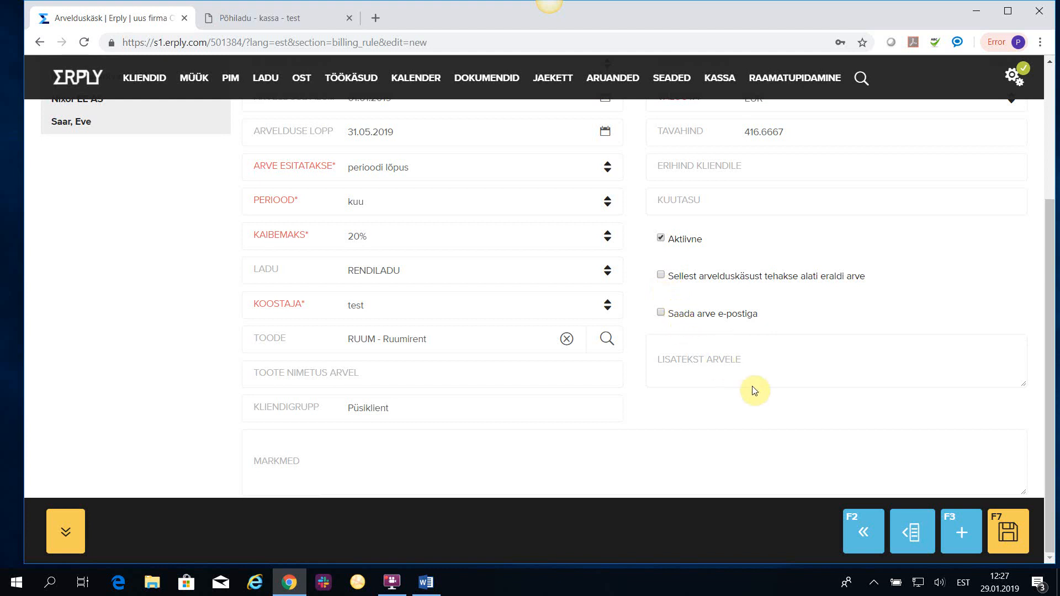
left_click(1011, 527)
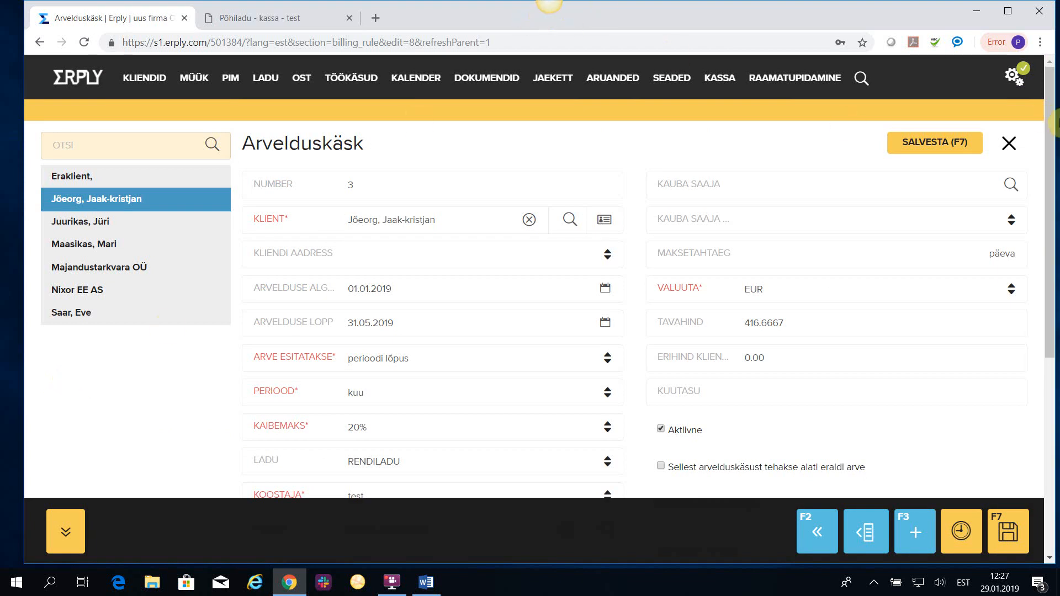
Return to the billing list, check the saved details of the RUUM Ruumirent rule, and close it again
left_click(1015, 146)
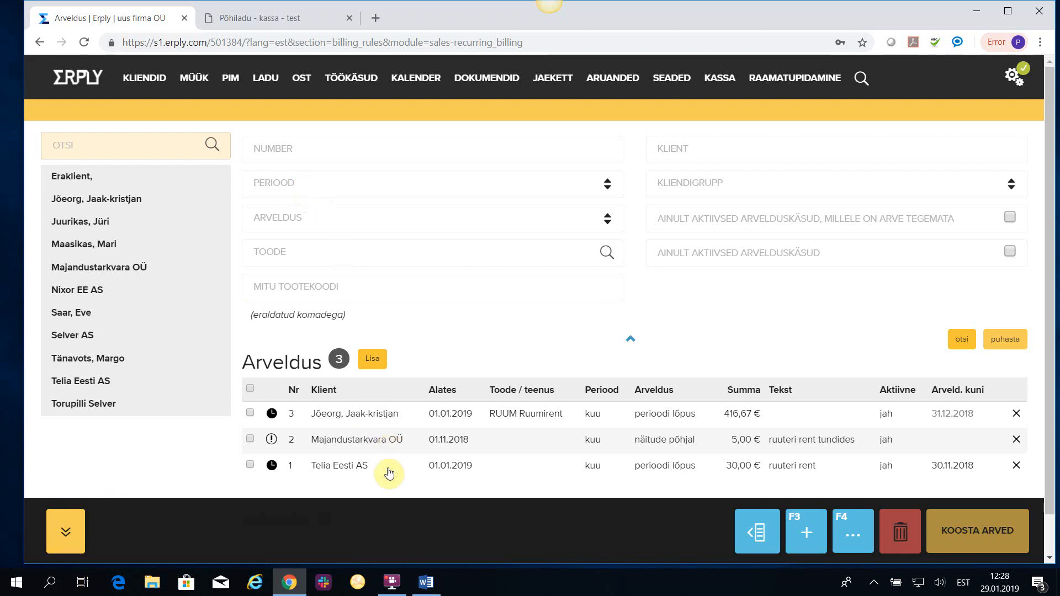
left_click(359, 413)
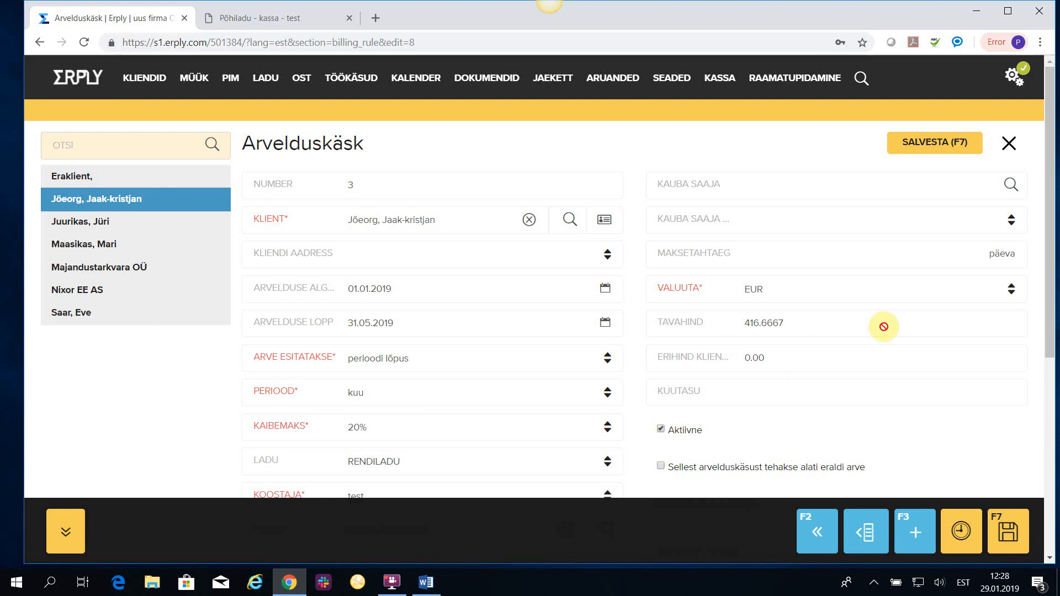
left_click(1010, 143)
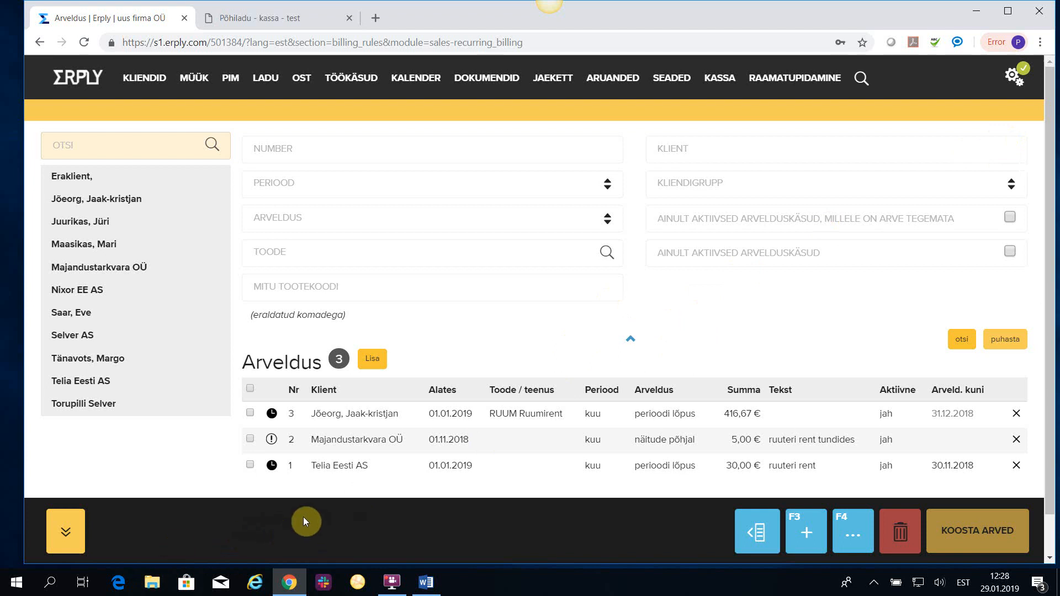
Filter the billing list to active rules only (Ainult aktiivsed arvelduskäsud) and generate invoices for all of them
left_click(1013, 252)
left_click(962, 338)
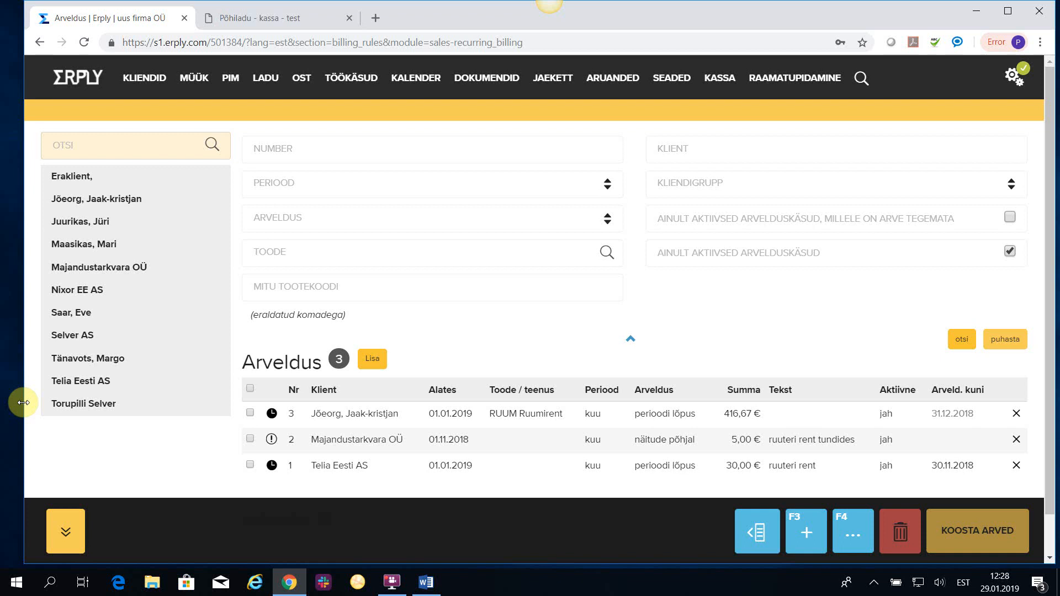
left_click(249, 389)
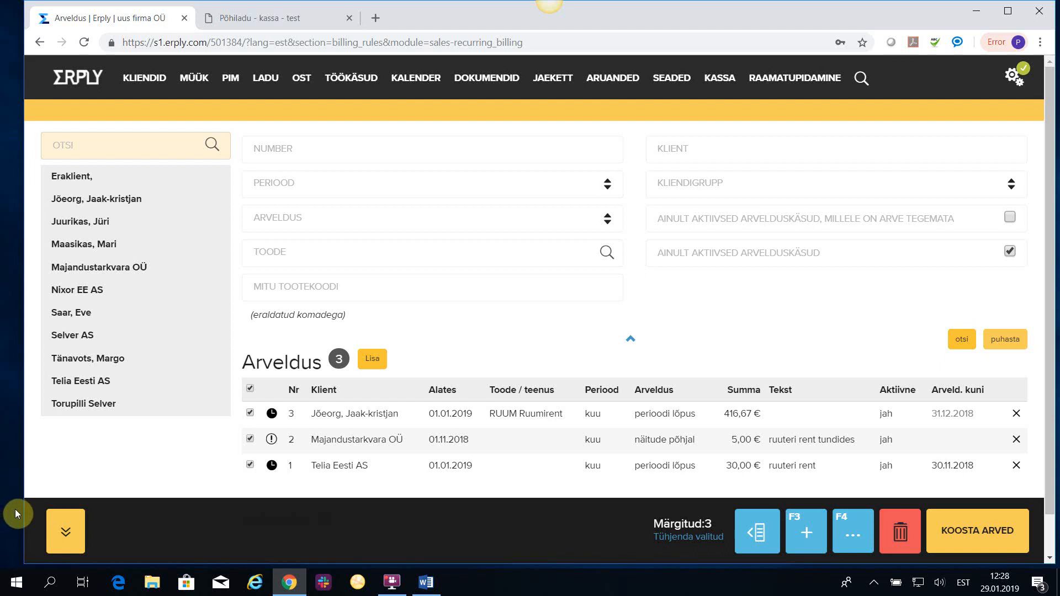
left_click(972, 533)
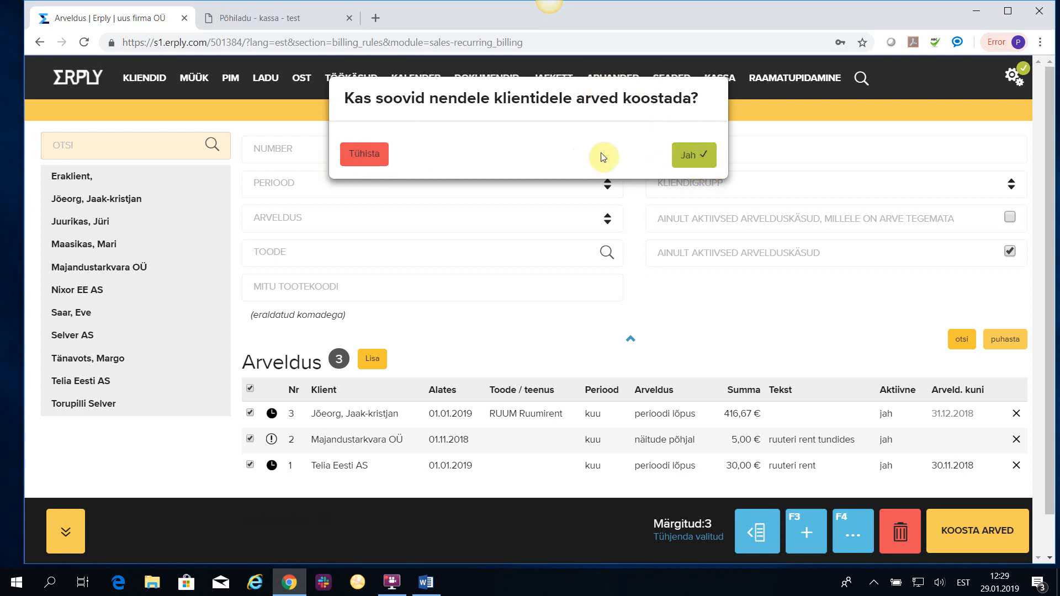
left_click(694, 157)
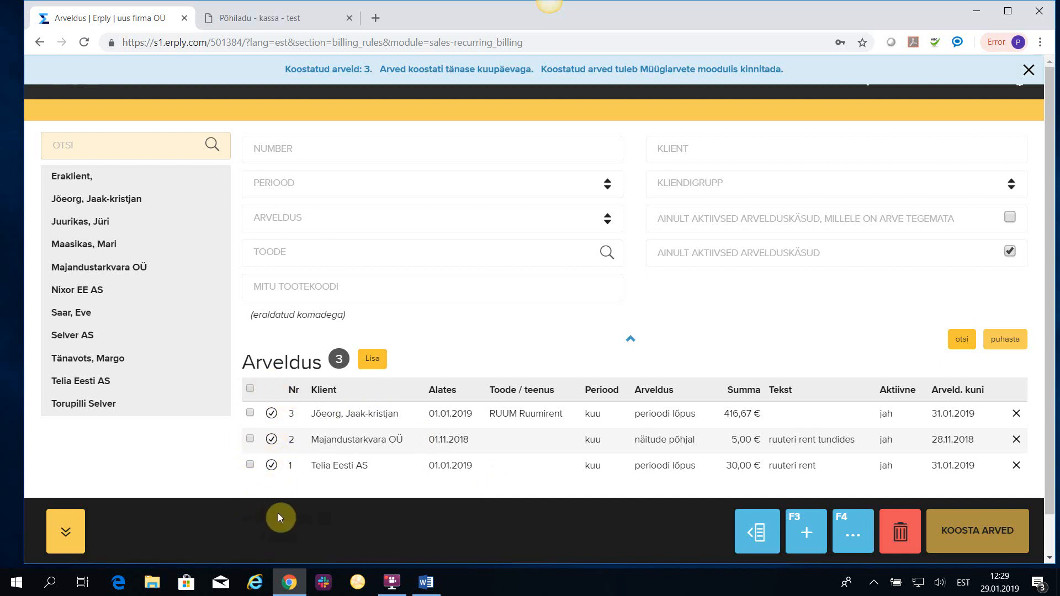
left_click(1028, 70)
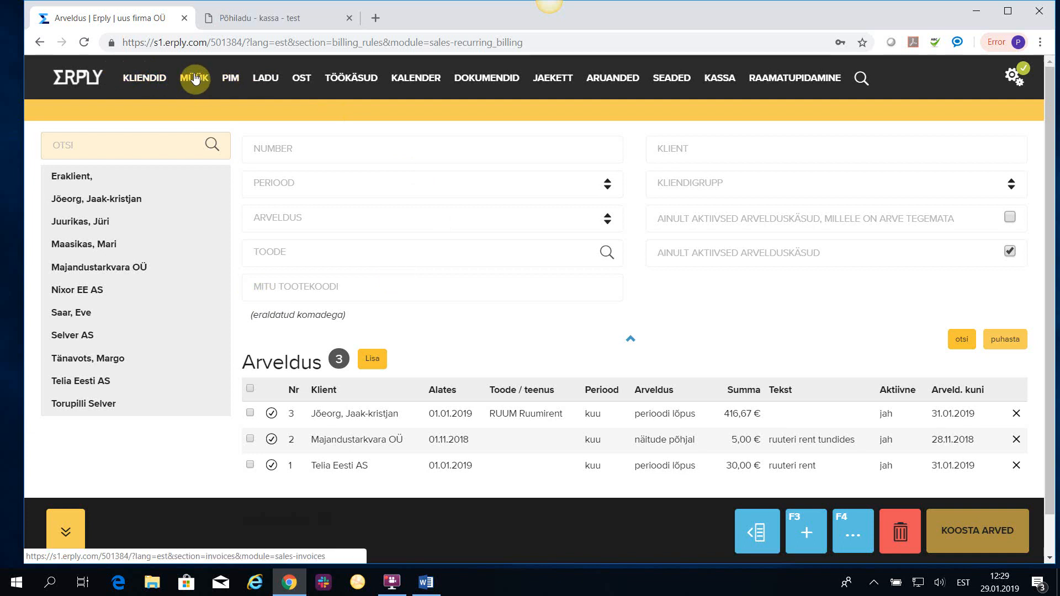
Open the draft Ruumirent invoice-waybill from the sales invoices and review its billing period, rent line and totals
mouse_move(194, 78)
left_click(221, 110)
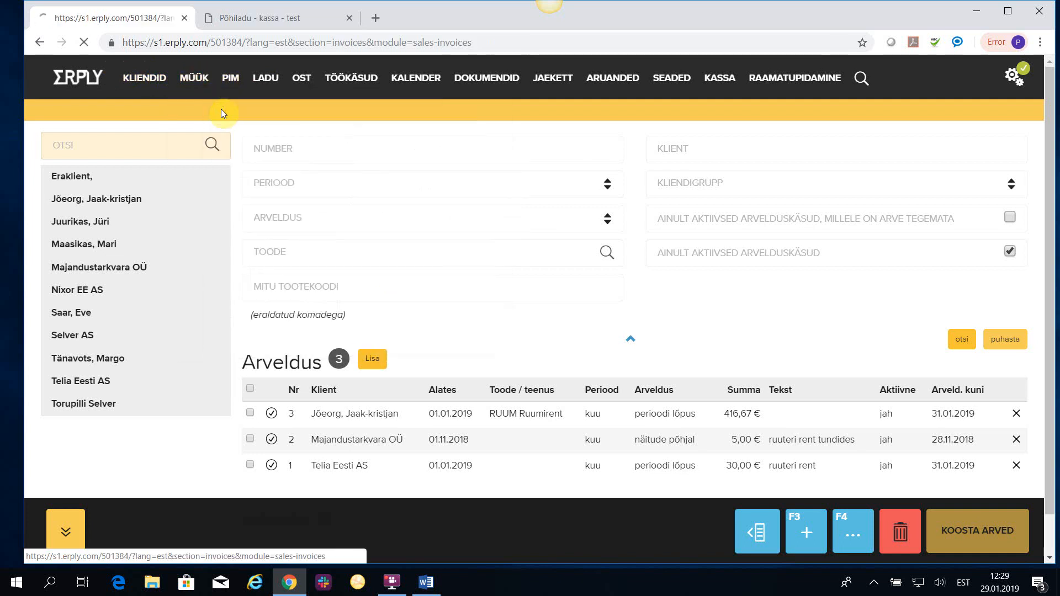
scroll(304, 267, "down", 3)
scroll(225, 426, "down", 1)
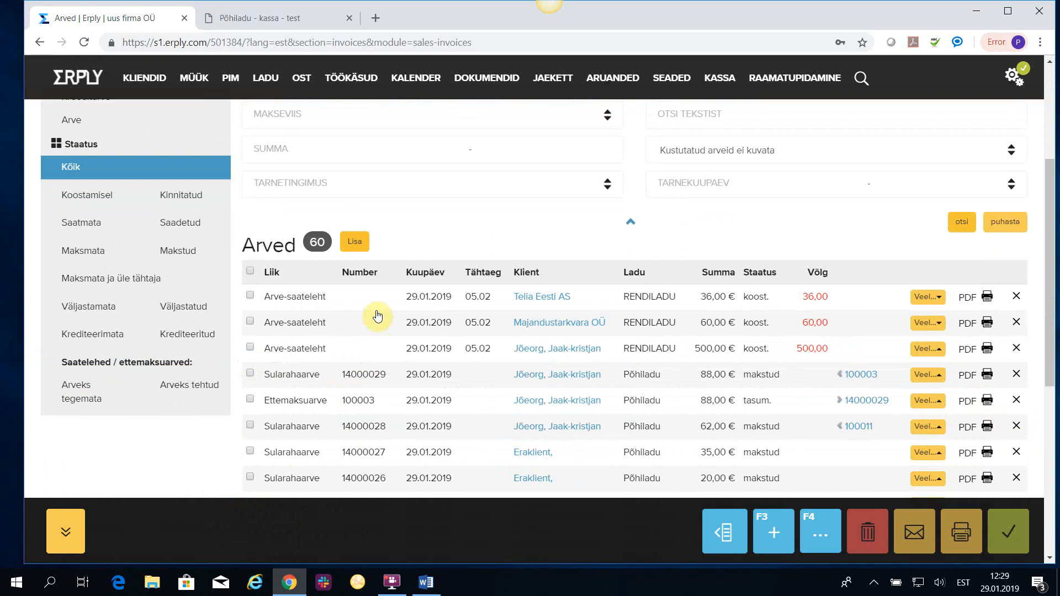
left_click(287, 351)
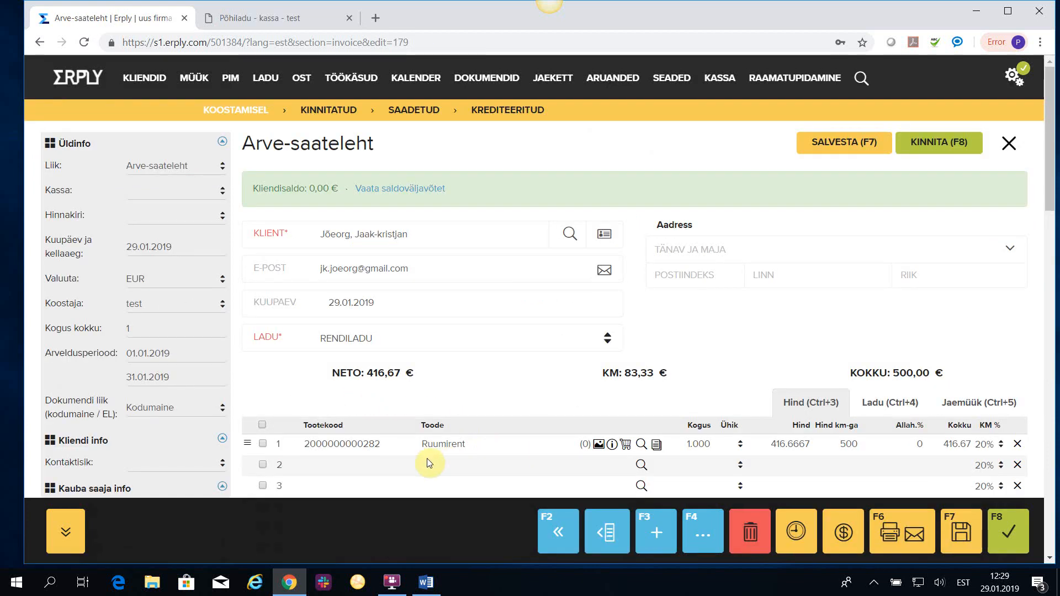
scroll(442, 450, "down", 1)
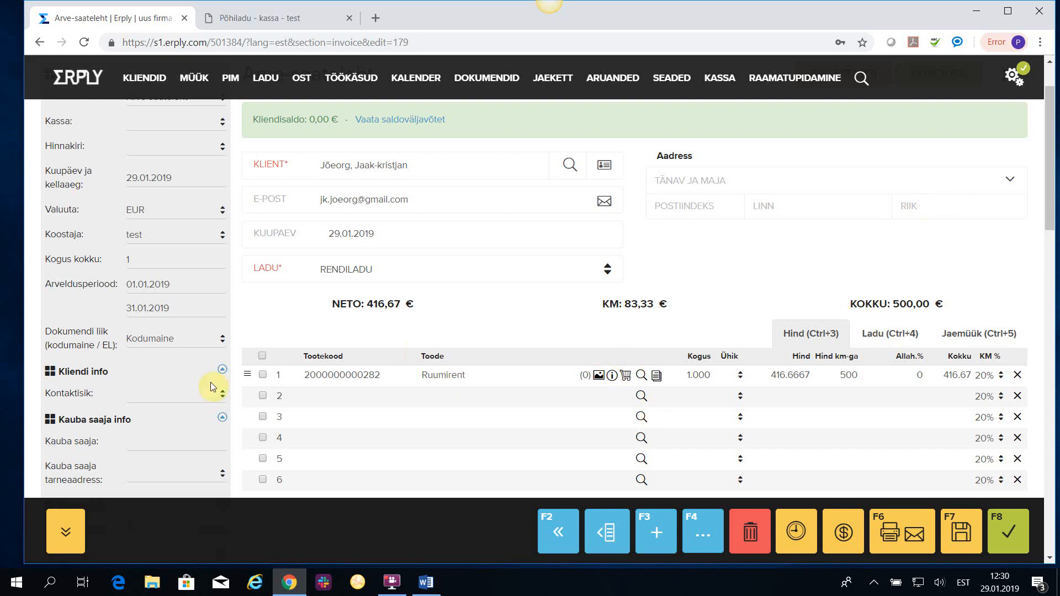
scroll(309, 388, "down", 1)
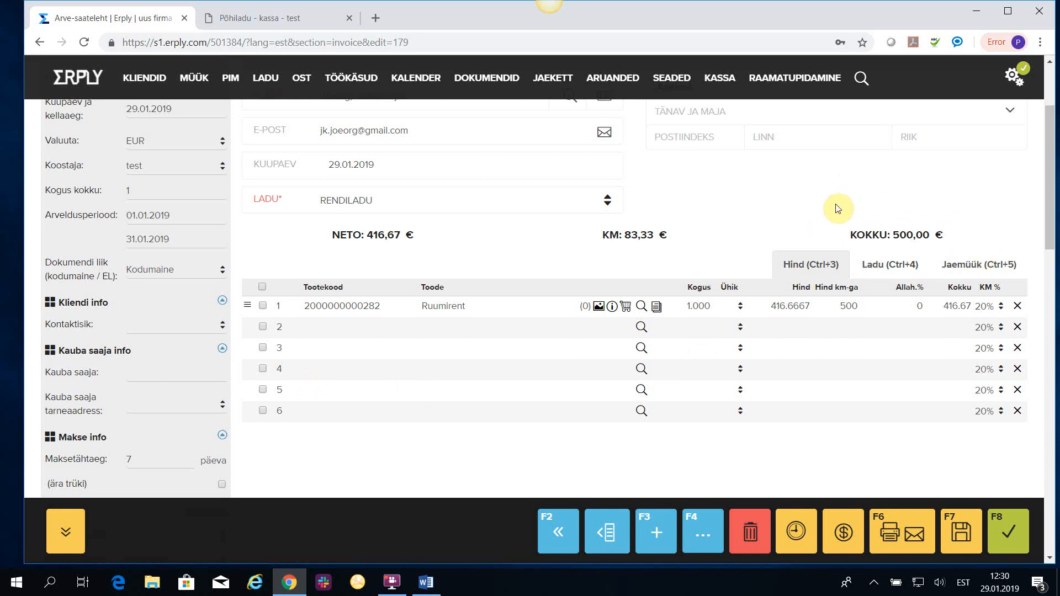
scroll(721, 345, "up", 2)
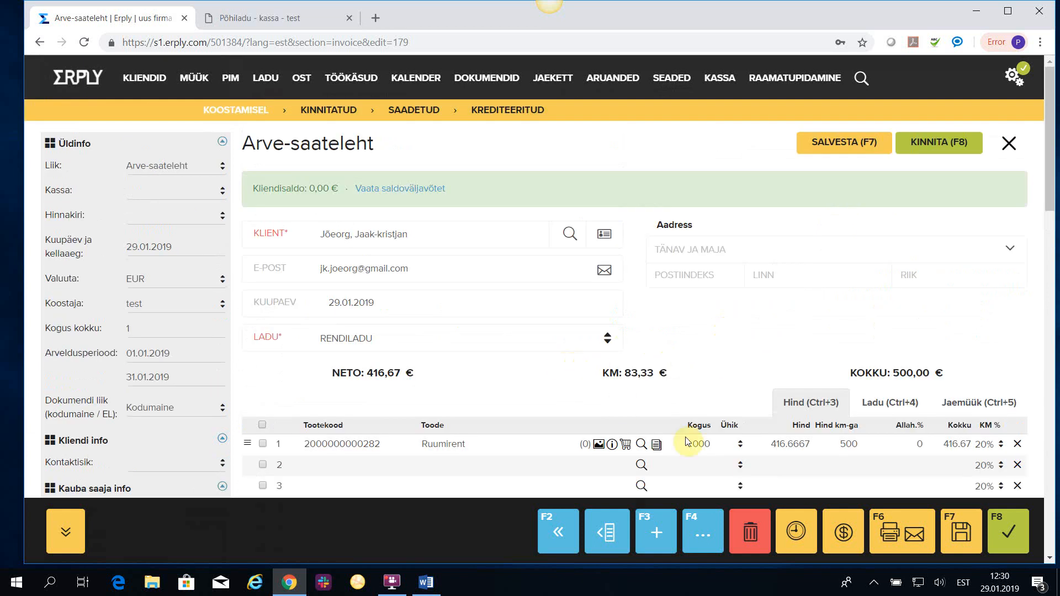
Preview the standard printout of the draft Ruumirent invoice, check the period under the rent line, and close the preview
left_click(907, 528)
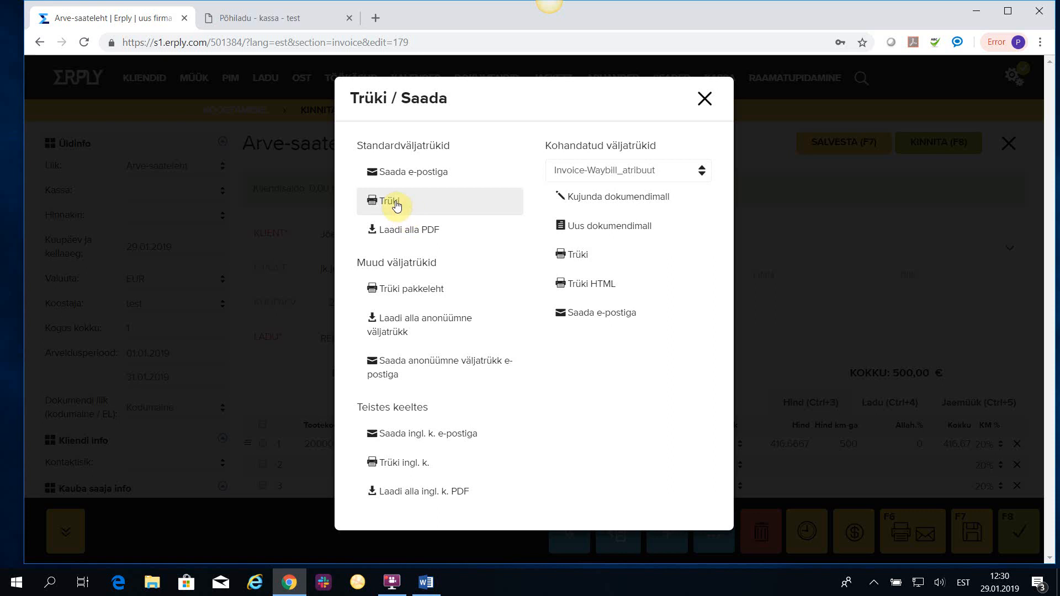
left_click(394, 201)
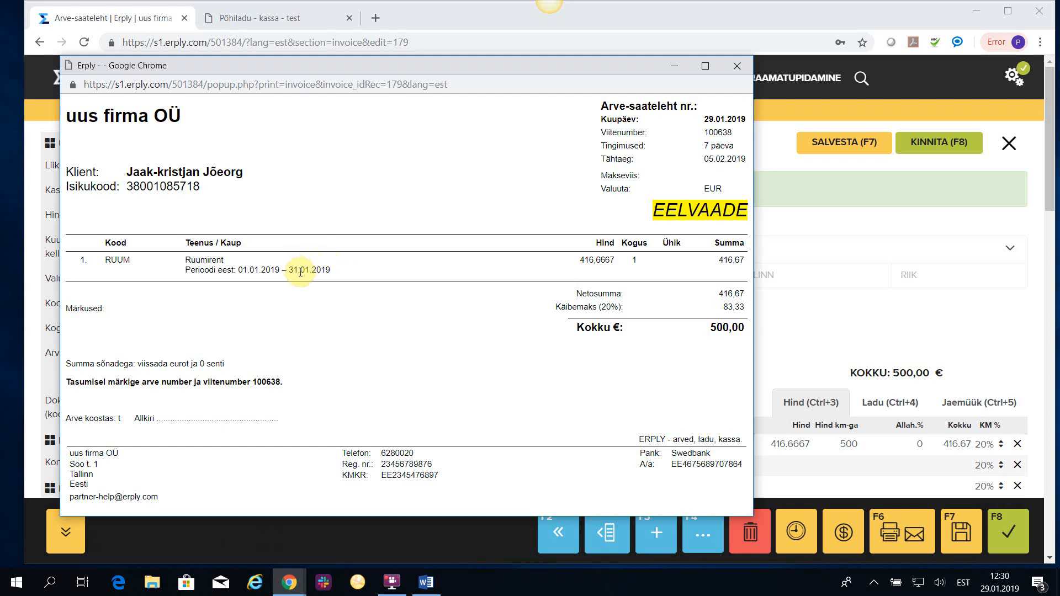
left_click(738, 67)
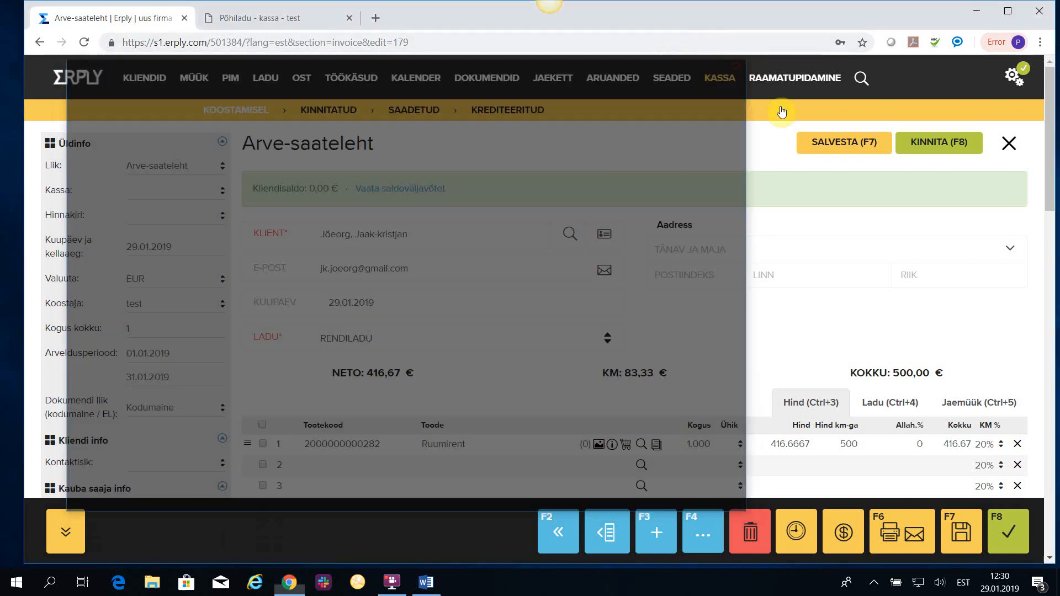
Confirm the Ruumirent invoice and check its print and send options without sending it
left_click(939, 141)
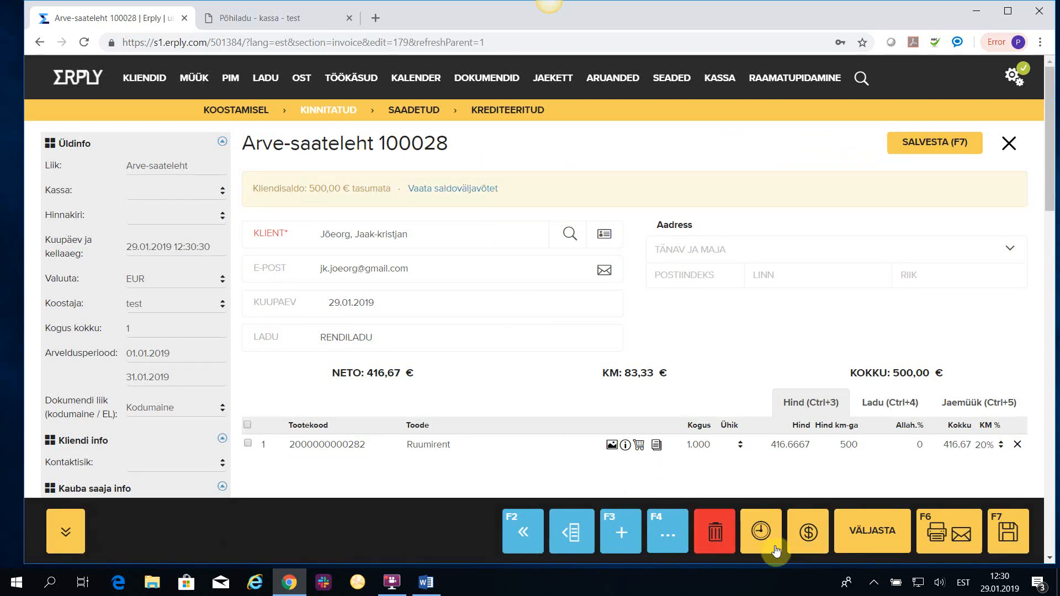
left_click(945, 538)
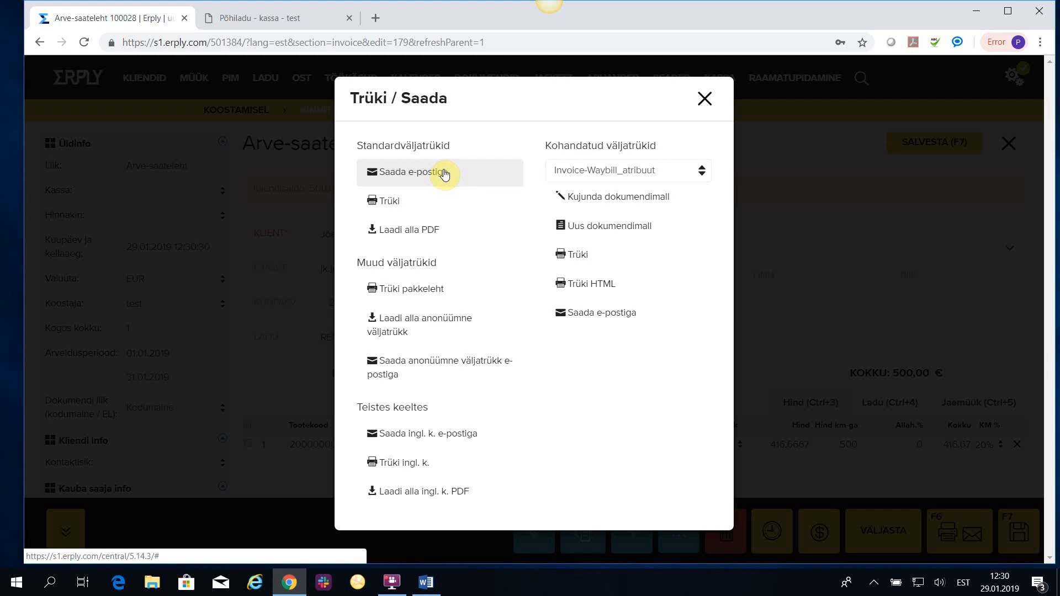
left_click(704, 98)
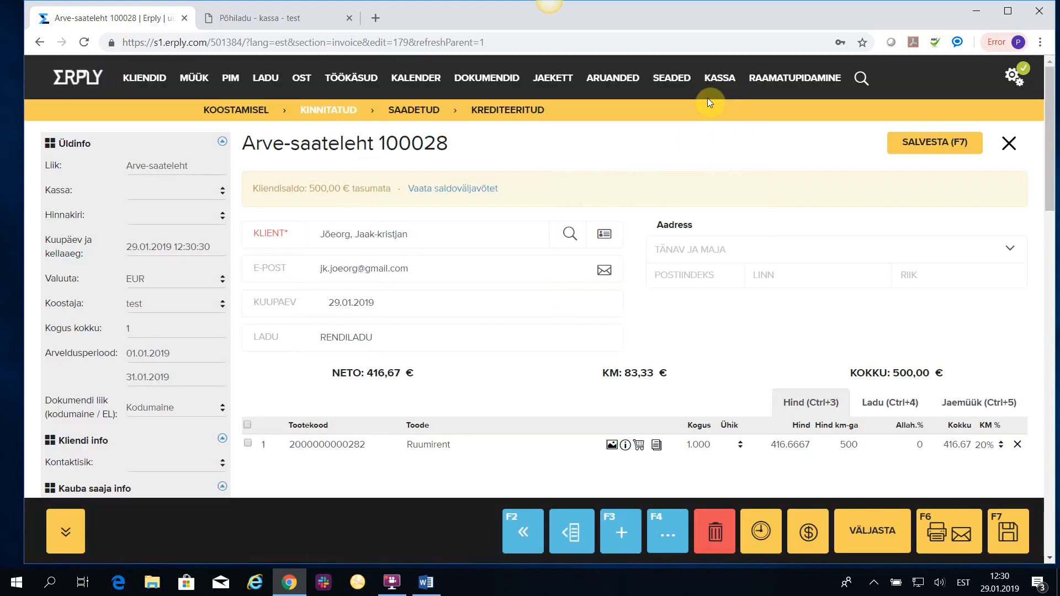
Return to the invoice list and open the draft invoice-waybill for Majandustarkvara OÜ
left_click(1009, 145)
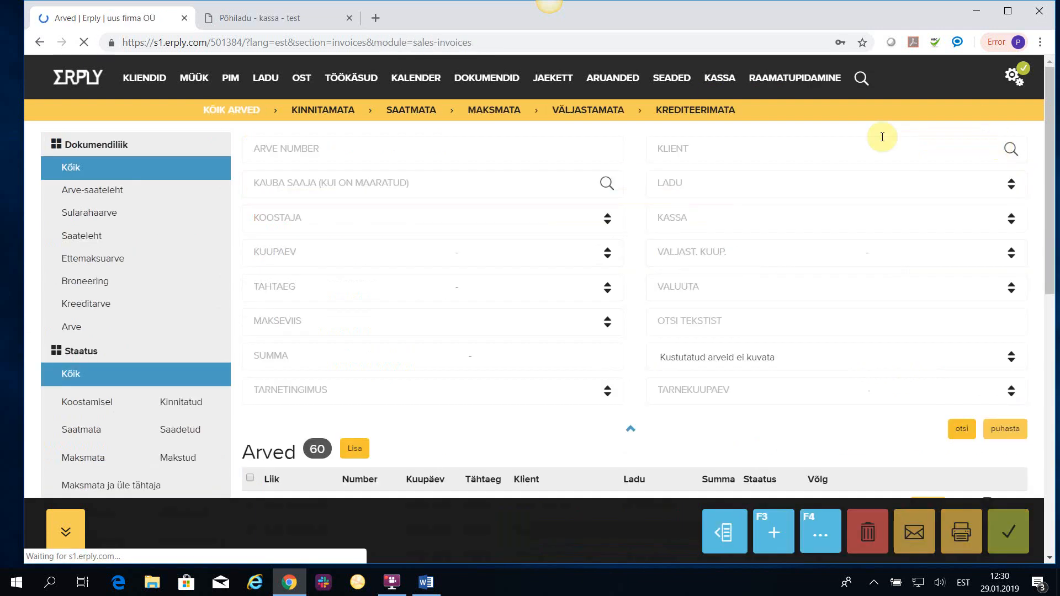
scroll(458, 396, "down", 2)
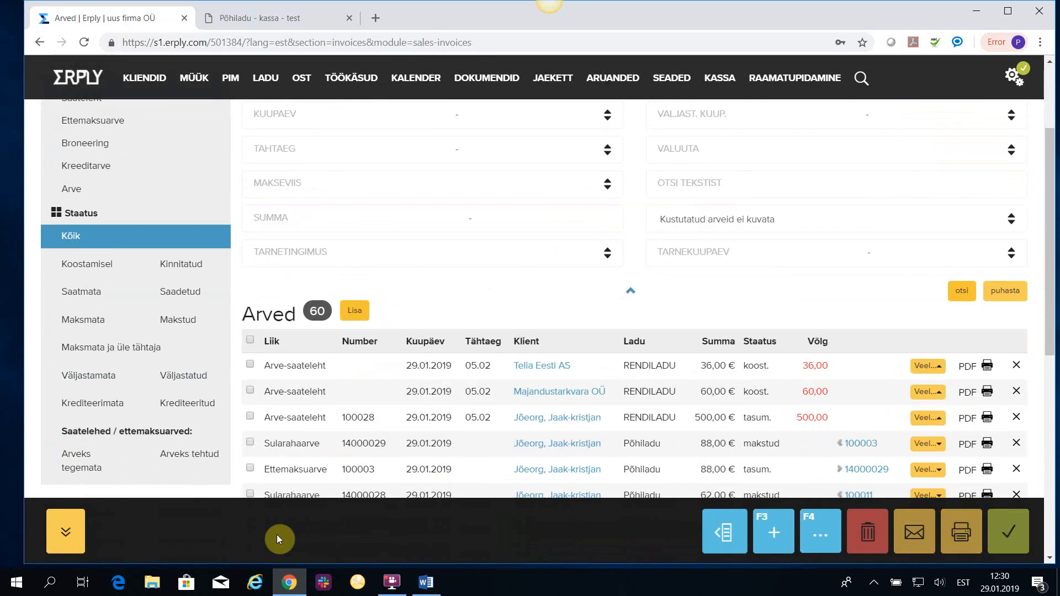
left_click(286, 396)
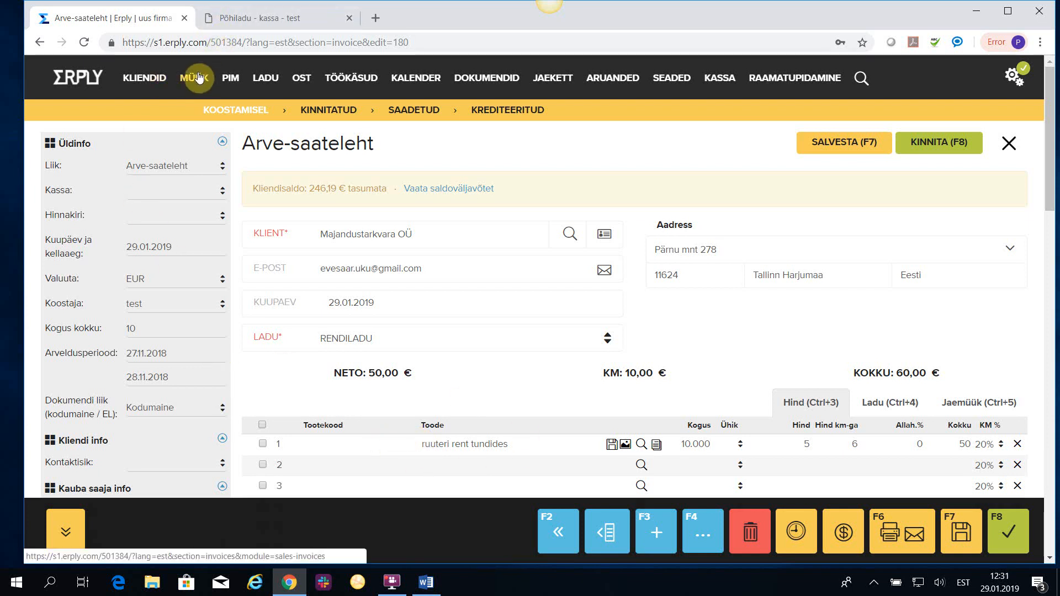
Open the Majandustarkvara OÜ billing rule from the billing list and check its recorded meter readings (Näidud)
mouse_move(194, 78)
left_click(236, 339)
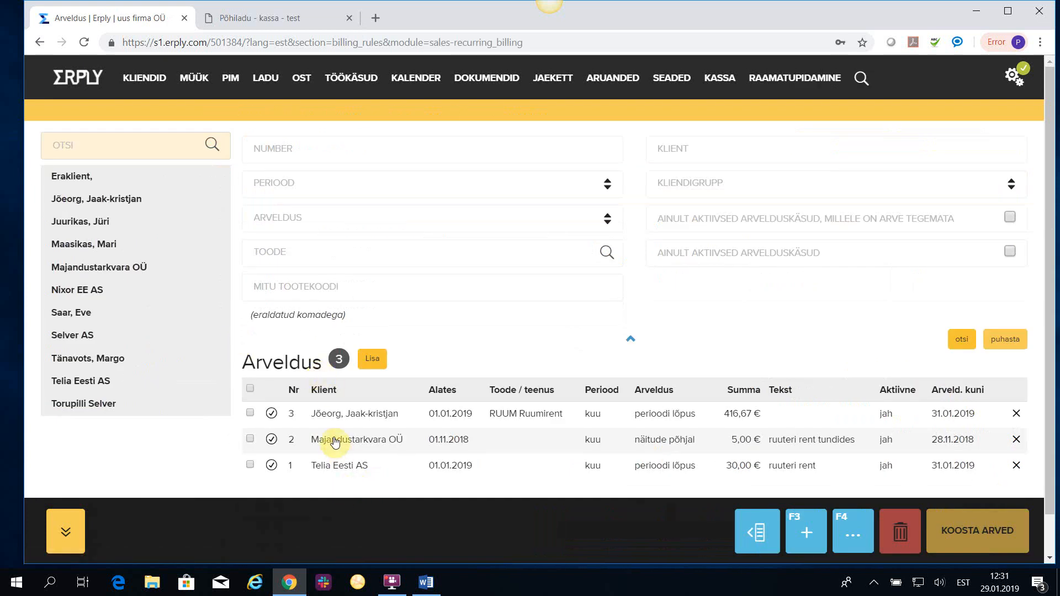
left_click(335, 440)
scroll(359, 376, "down", 4)
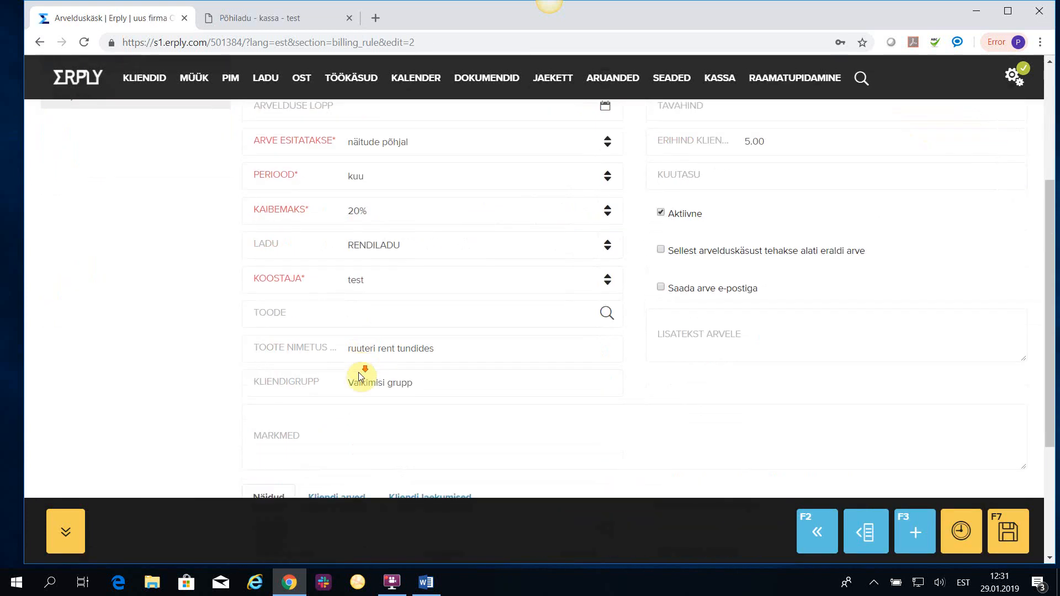
scroll(359, 375, "down", 3)
scroll(366, 403, "down", 1)
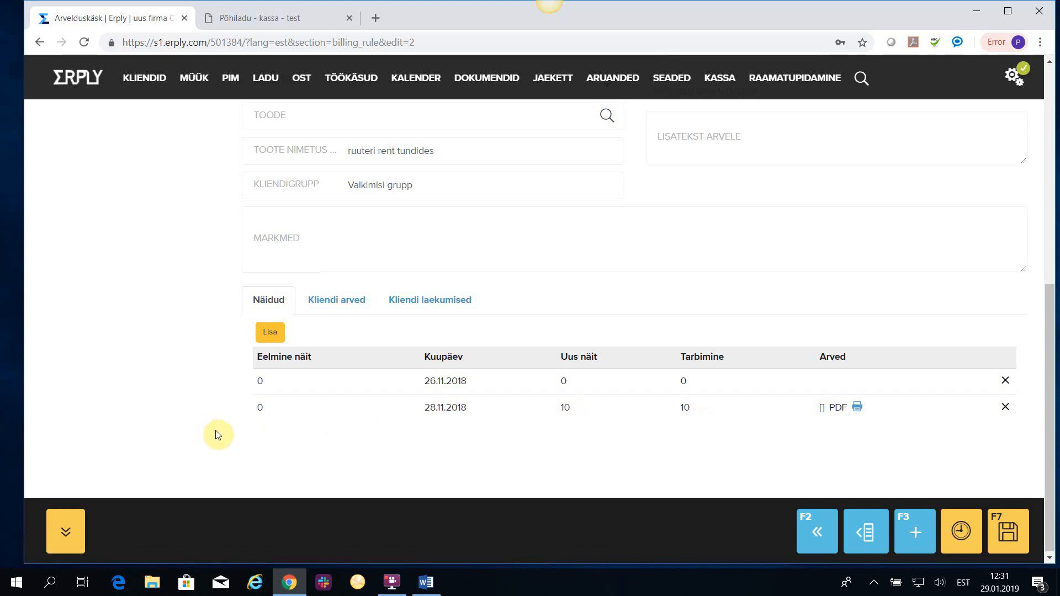
Add a meter reading of 15 dated 29.01.2019 to the Majandustarkvara OÜ billing rule and save it
left_click(271, 335)
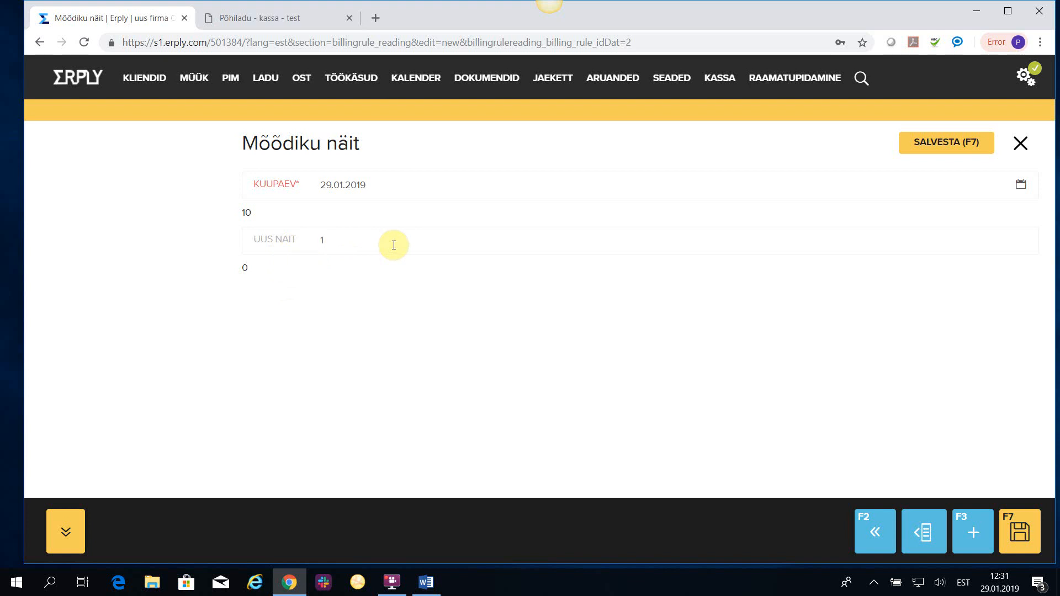
left_click(949, 143)
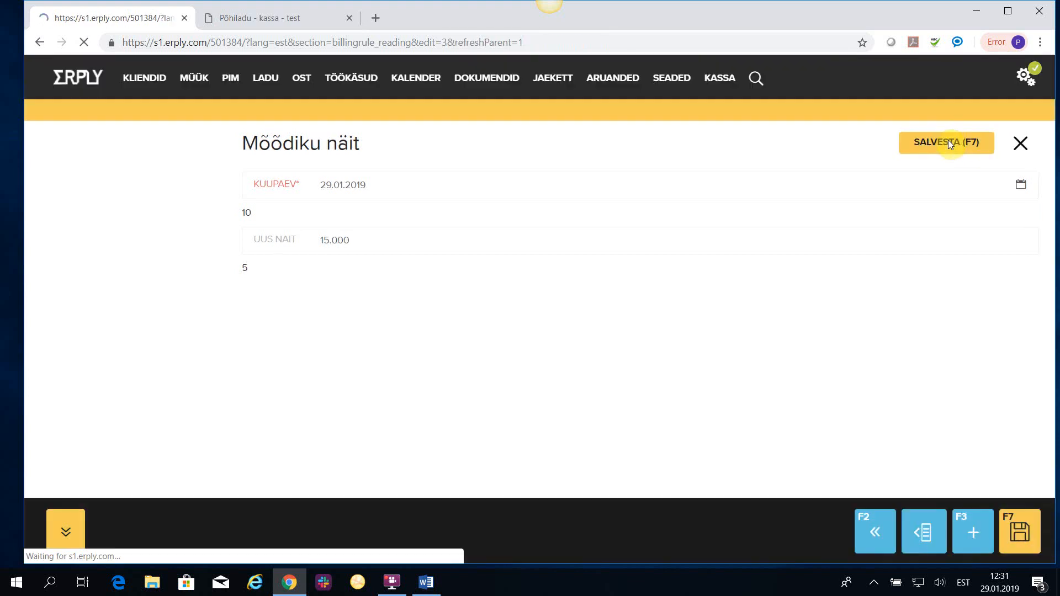
left_click(1023, 143)
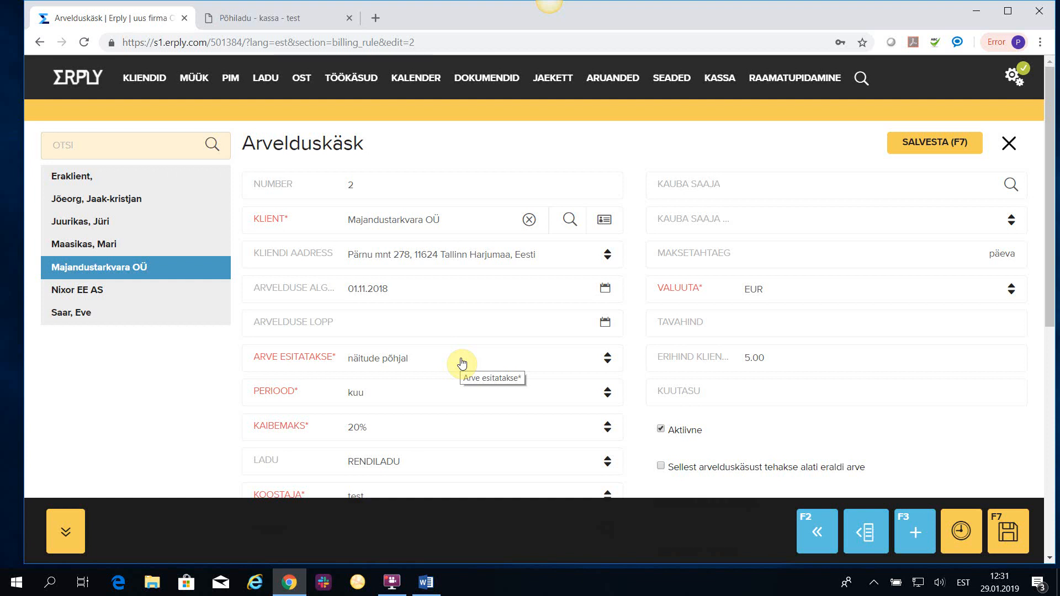
scroll(520, 438, "down", 5)
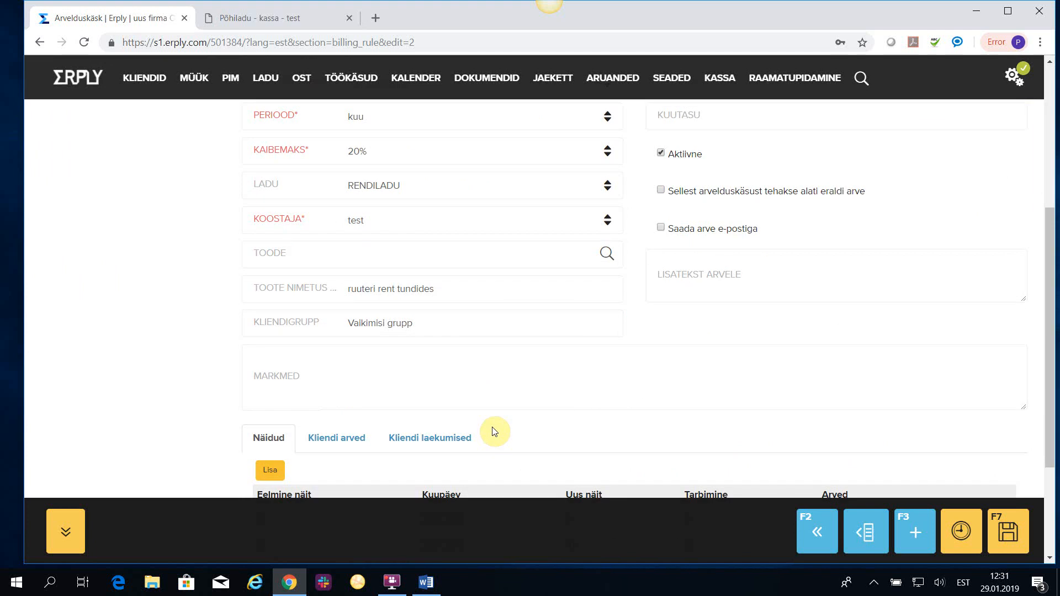
scroll(503, 433, "up", 5)
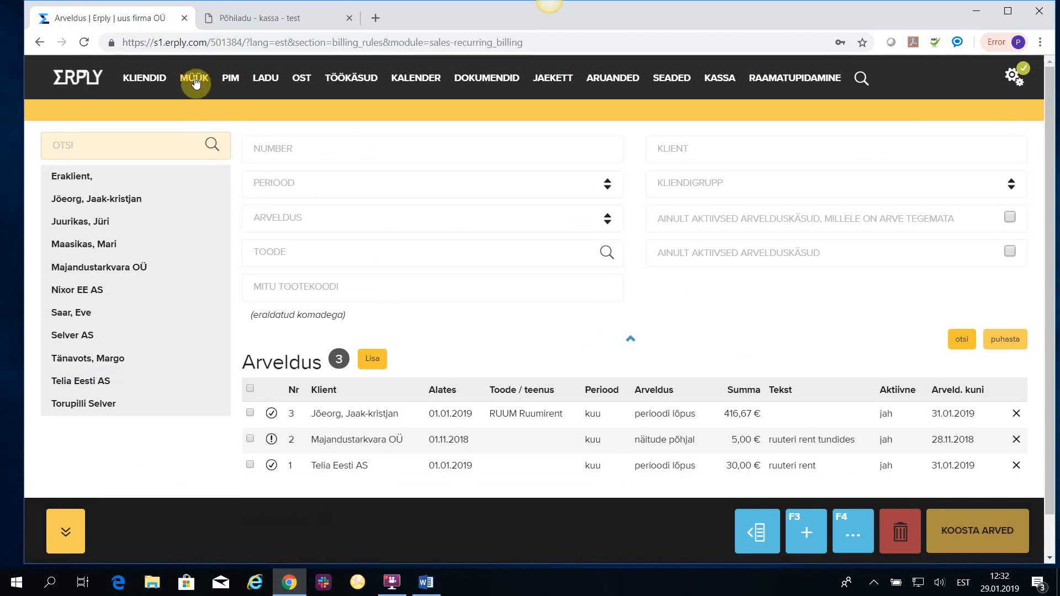
Go back to the sales invoices and reopen the draft Majandustarkvara OÜ invoice for hourly router rent
mouse_move(194, 81)
left_click(220, 111)
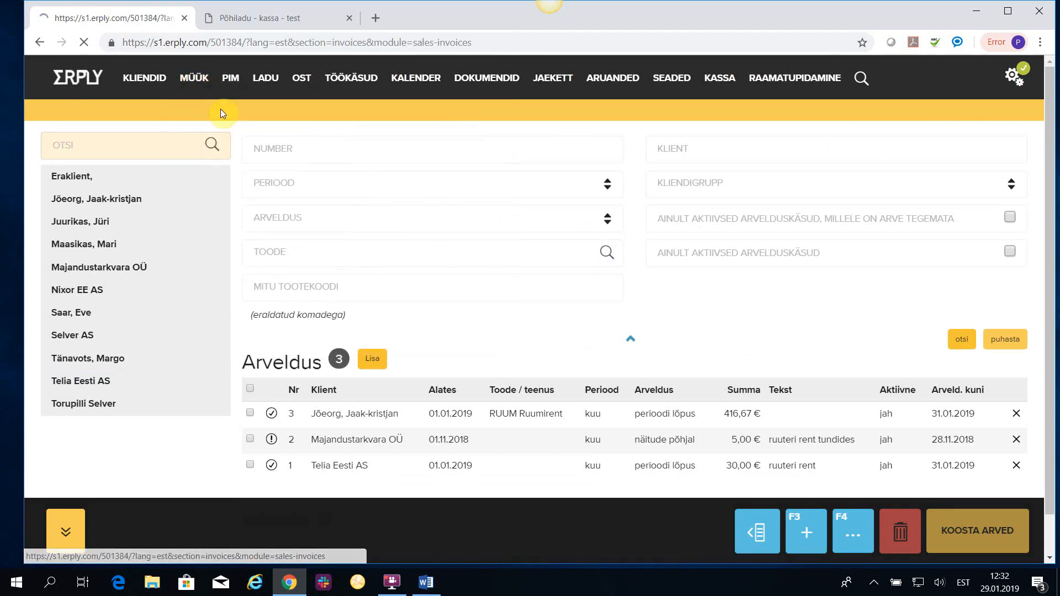
scroll(465, 341, "down", 1)
scroll(465, 341, "down", 3)
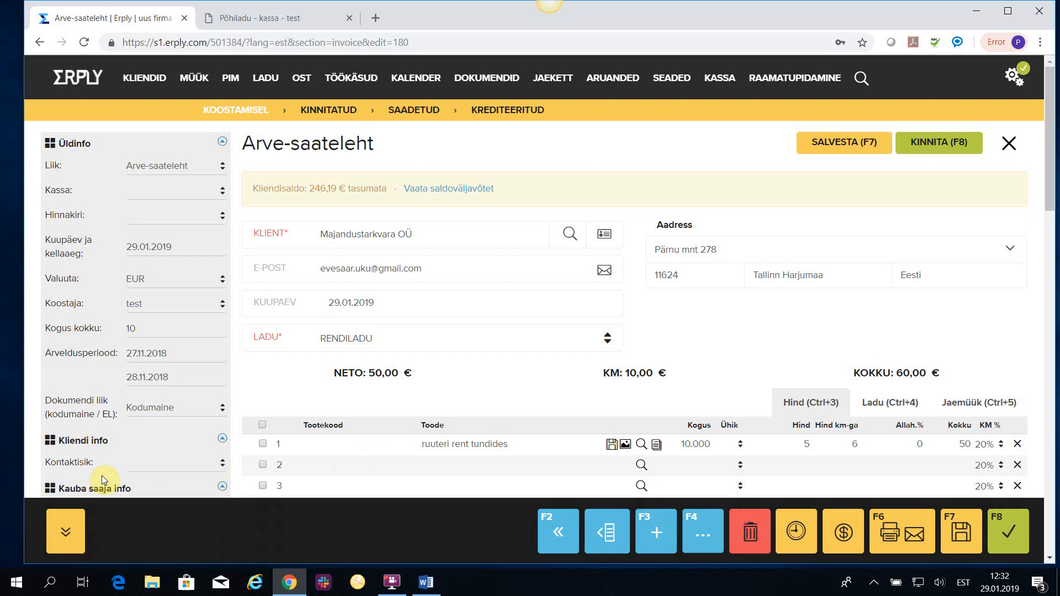
Preview the standard printout of the Majandustarkvara OÜ invoice, check its reading-based rent line, and close the preview
left_click(906, 532)
left_click(391, 201)
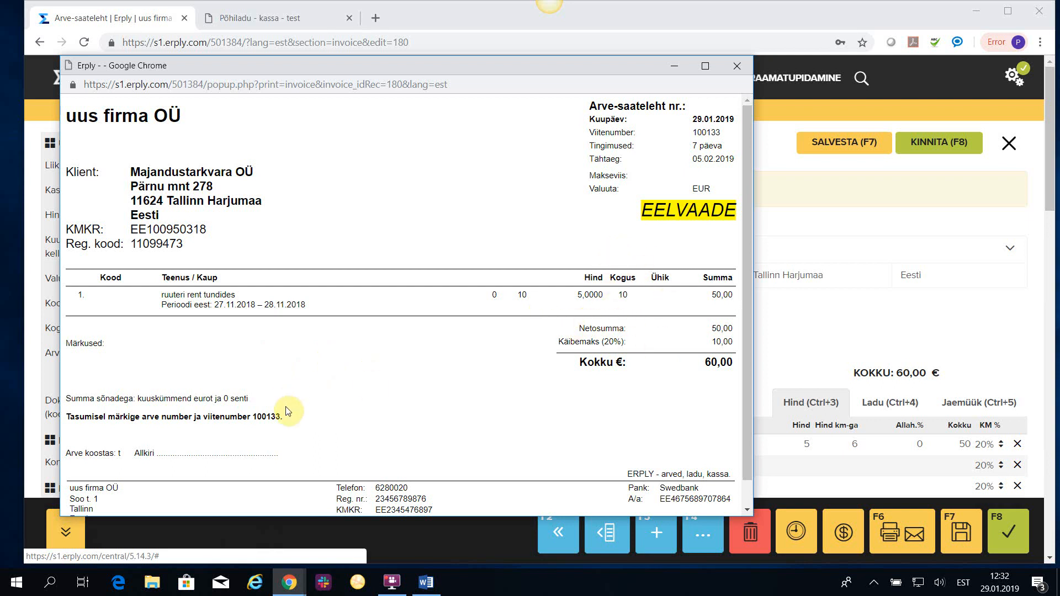
scroll(332, 456, "down", 1)
scroll(585, 232, "up", 1)
left_click(737, 66)
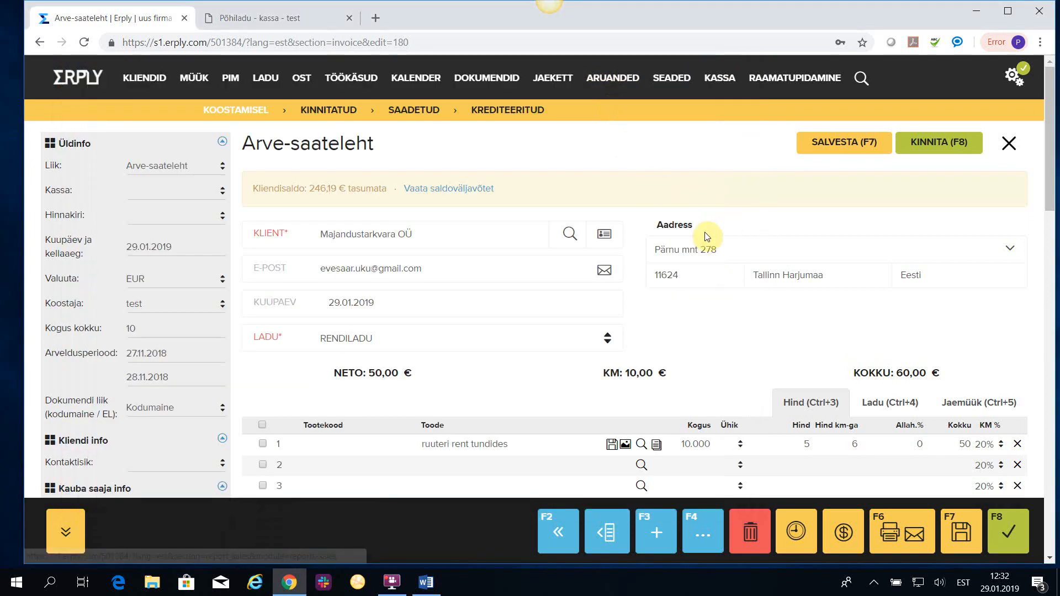
Confirm the Majandustarkvara OÜ invoice with its free-text row kept, and open its print and send options
left_click(936, 142)
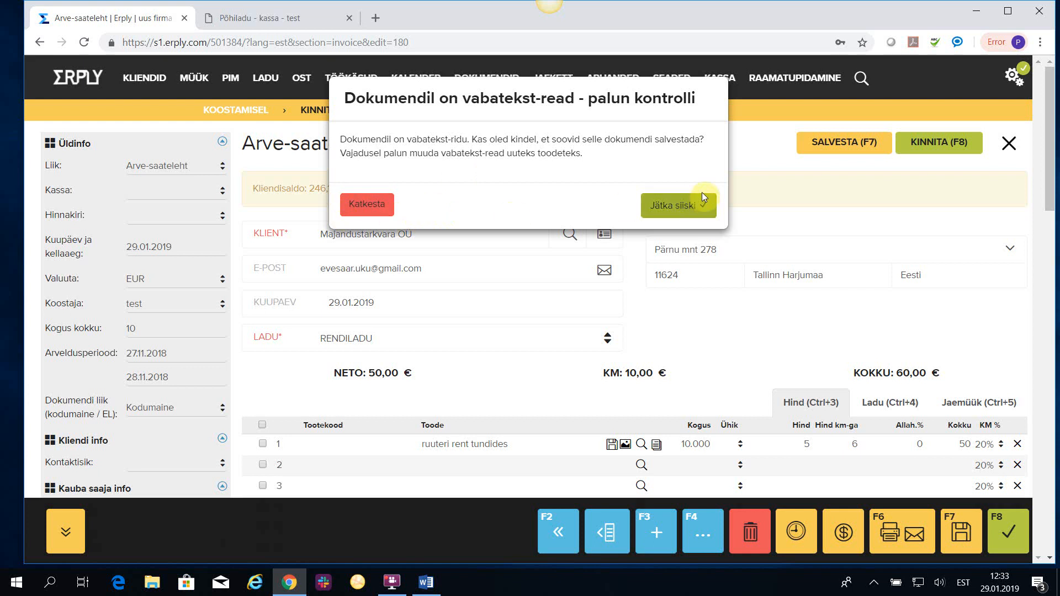
left_click(676, 204)
left_click(672, 205)
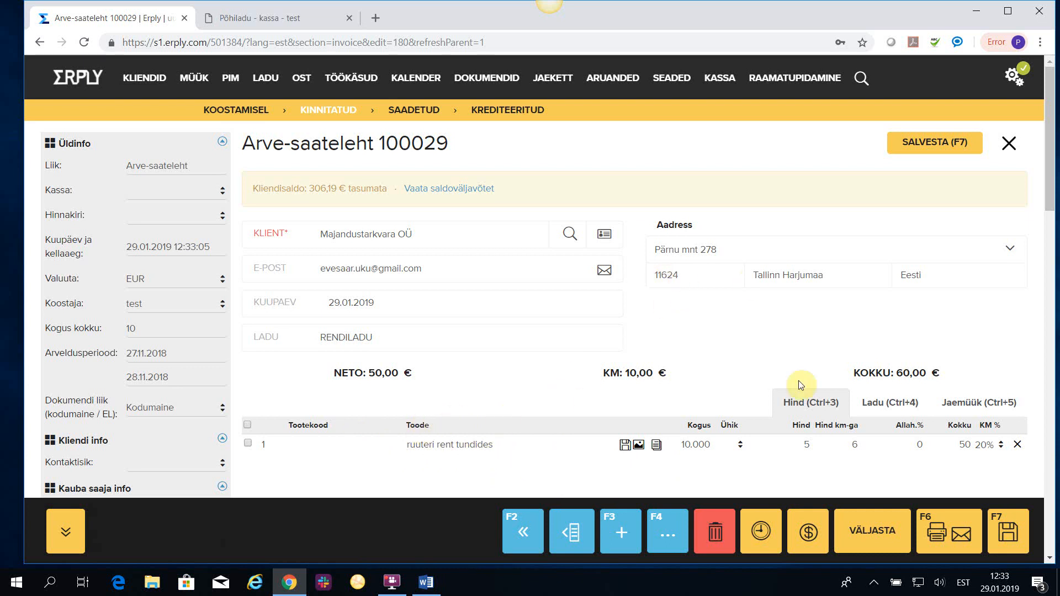
left_click(959, 534)
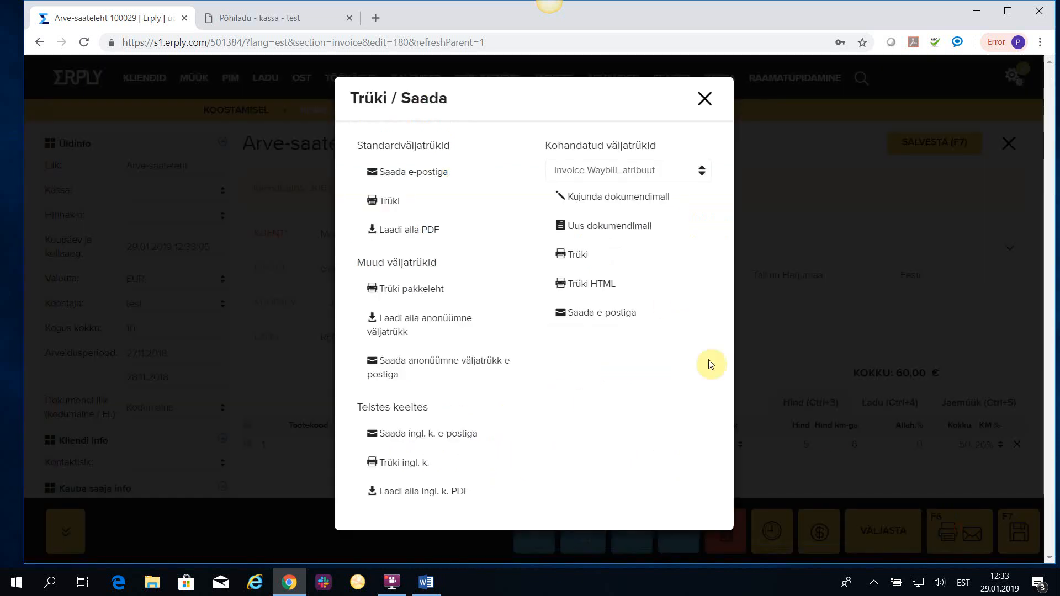
View the standard printout of the confirmed Majandustarkvara OÜ invoice and return to the invoice list
left_click(403, 202)
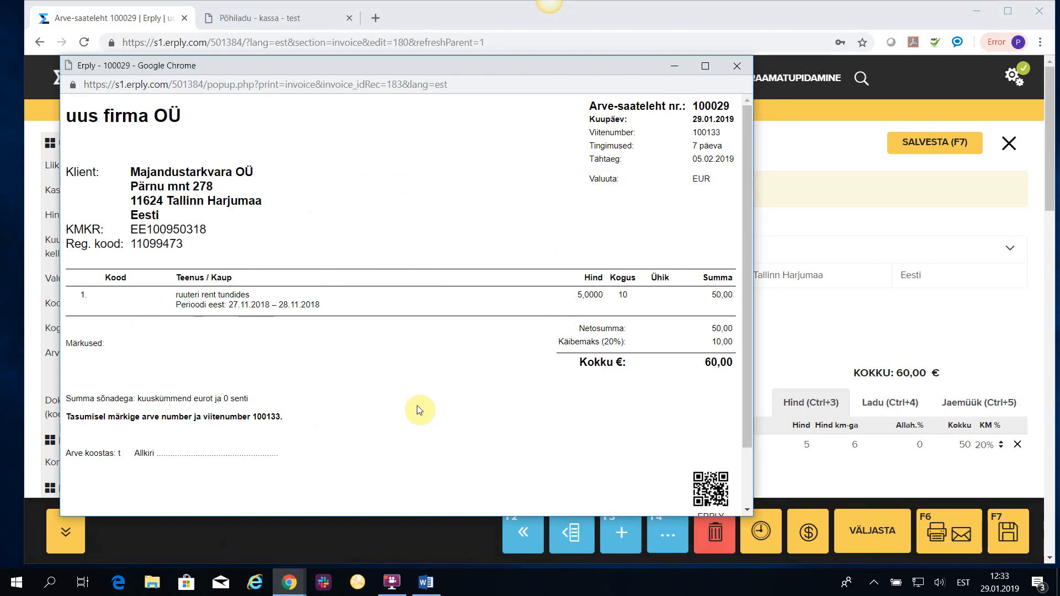
left_click(737, 66)
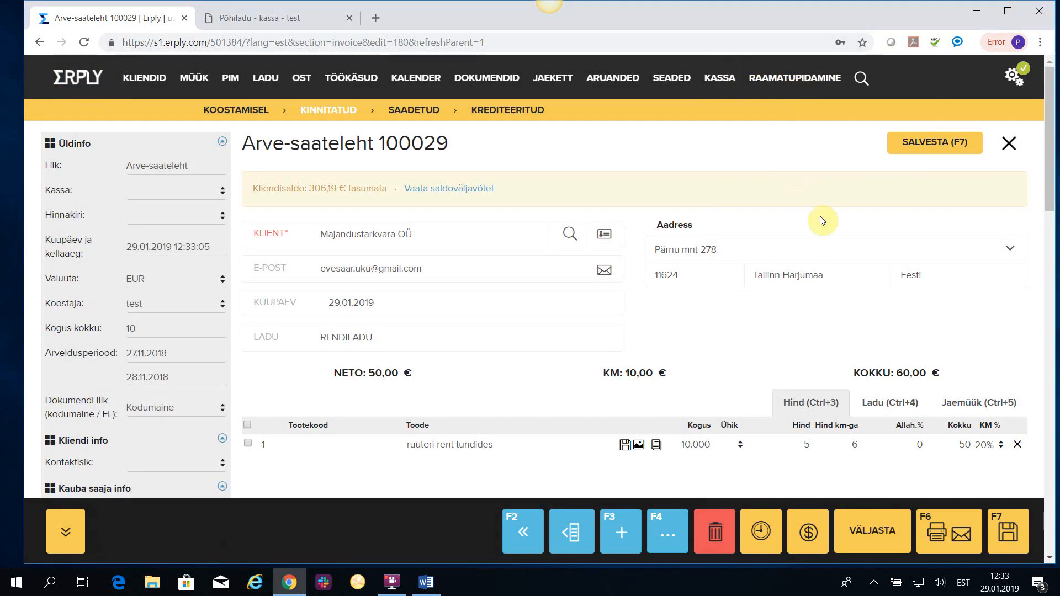
left_click(1011, 143)
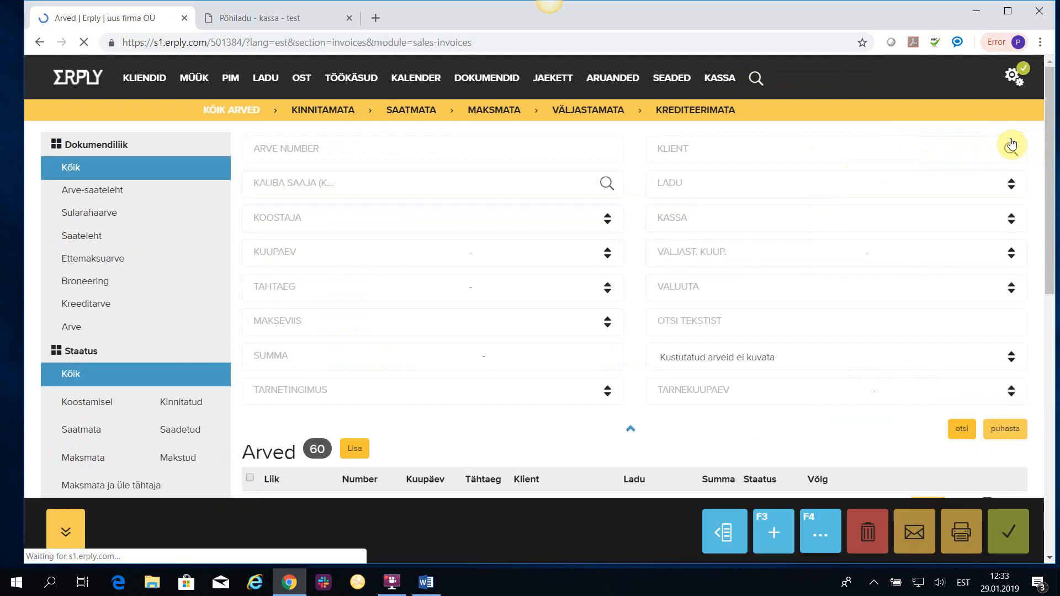
Open the draft Telia Eesti AS router rent invoice and preview its standard printout, closing the preview when checked
scroll(552, 359, "down", 2)
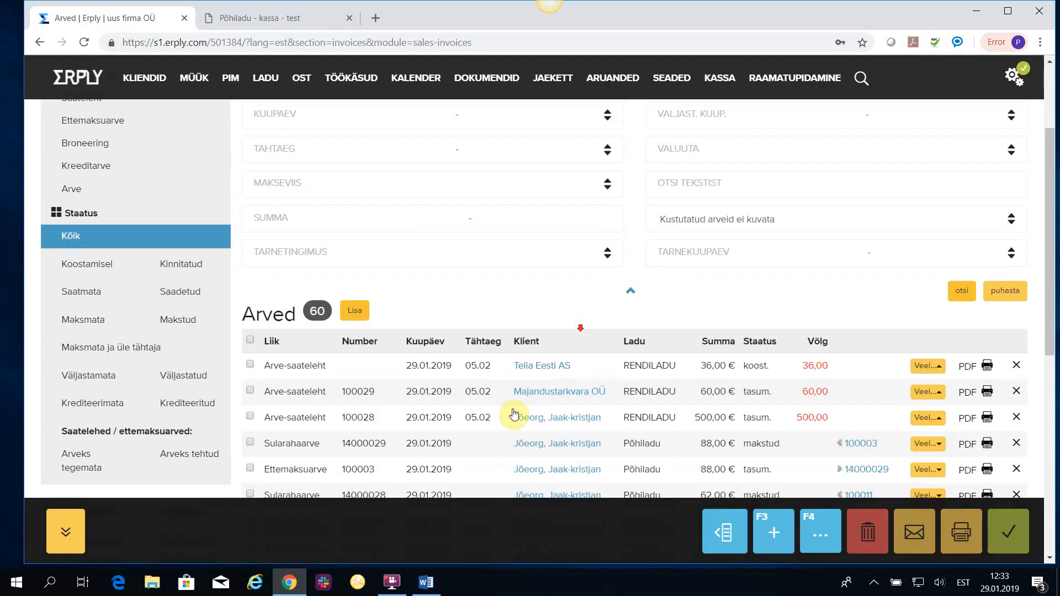
left_click(293, 368)
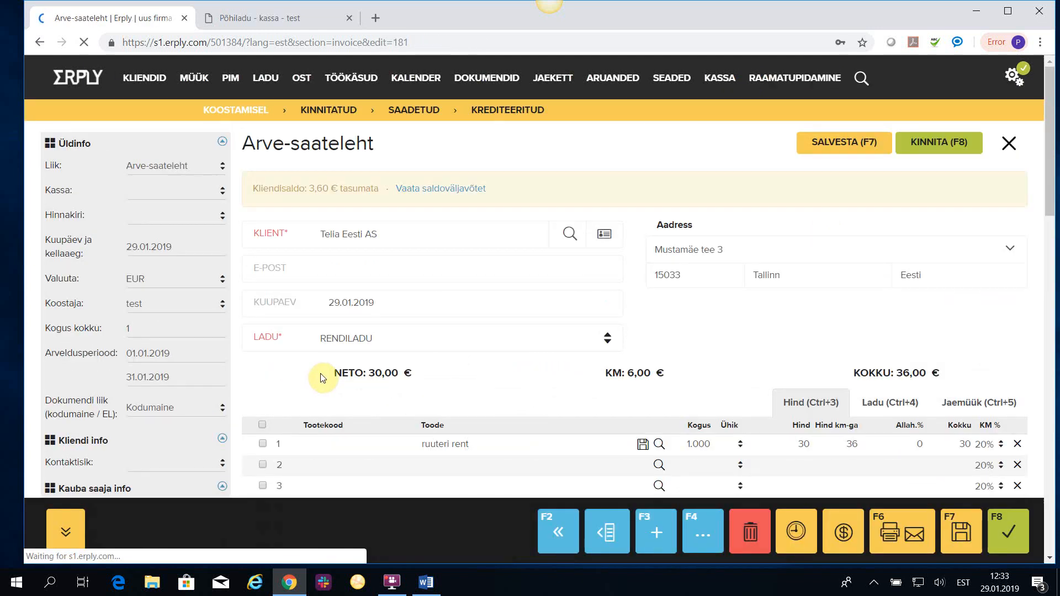
scroll(535, 441, "down", 1)
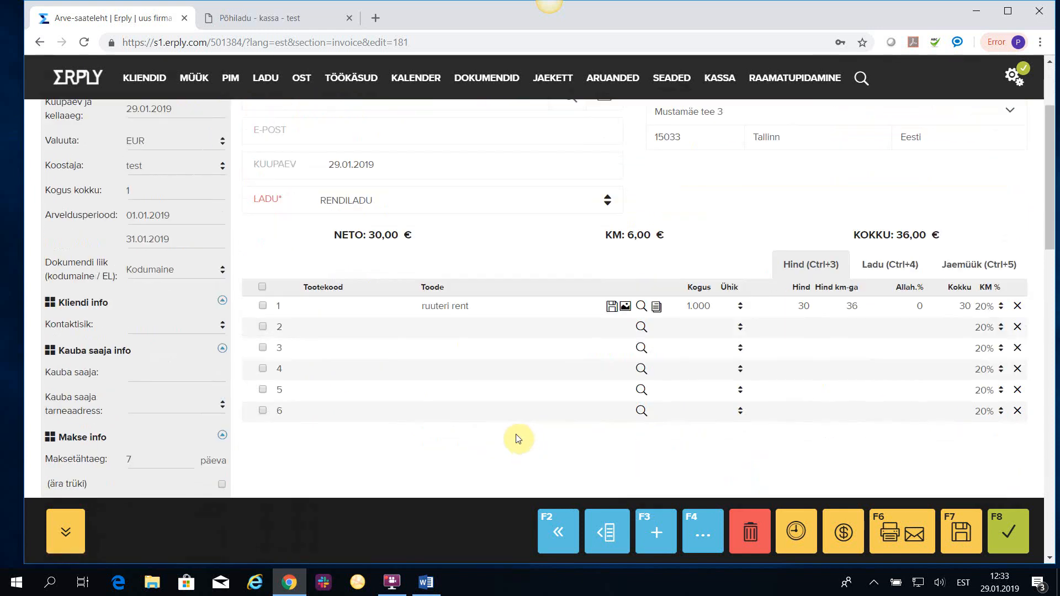
scroll(518, 439, "up", 1)
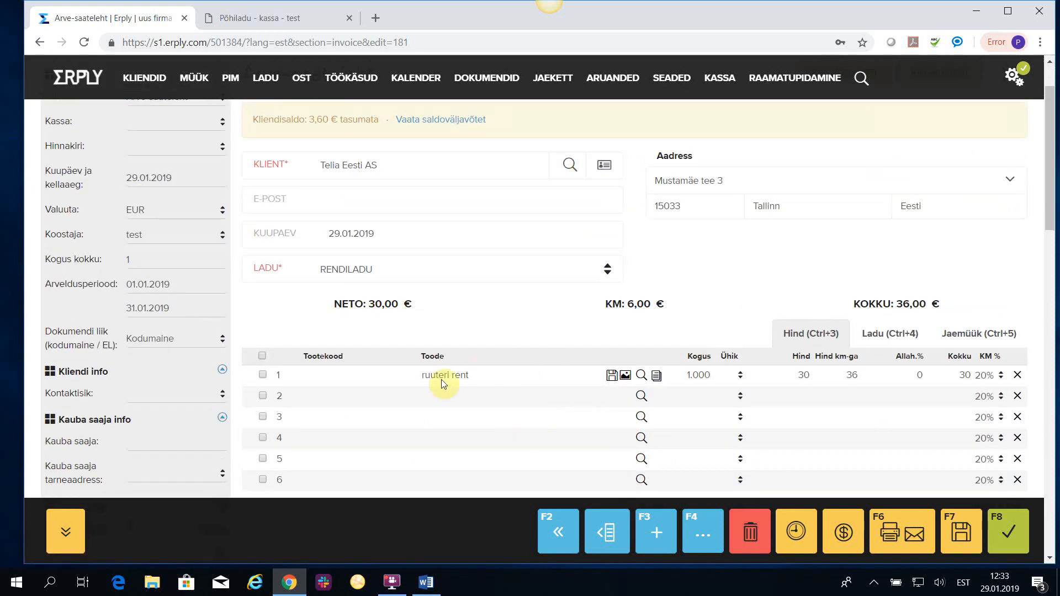
left_click(896, 527)
left_click(390, 200)
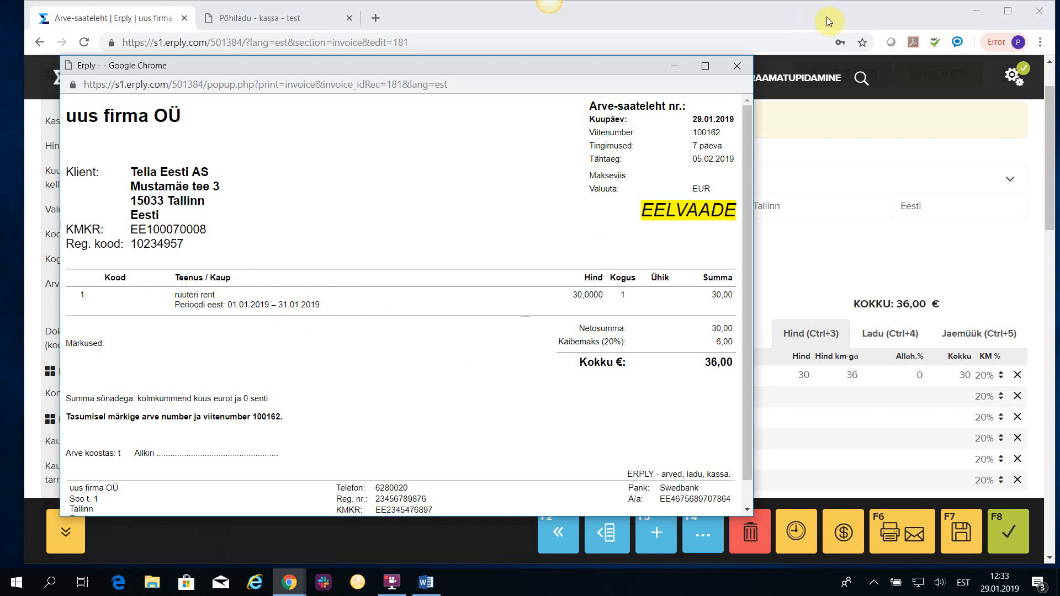
left_click(743, 65)
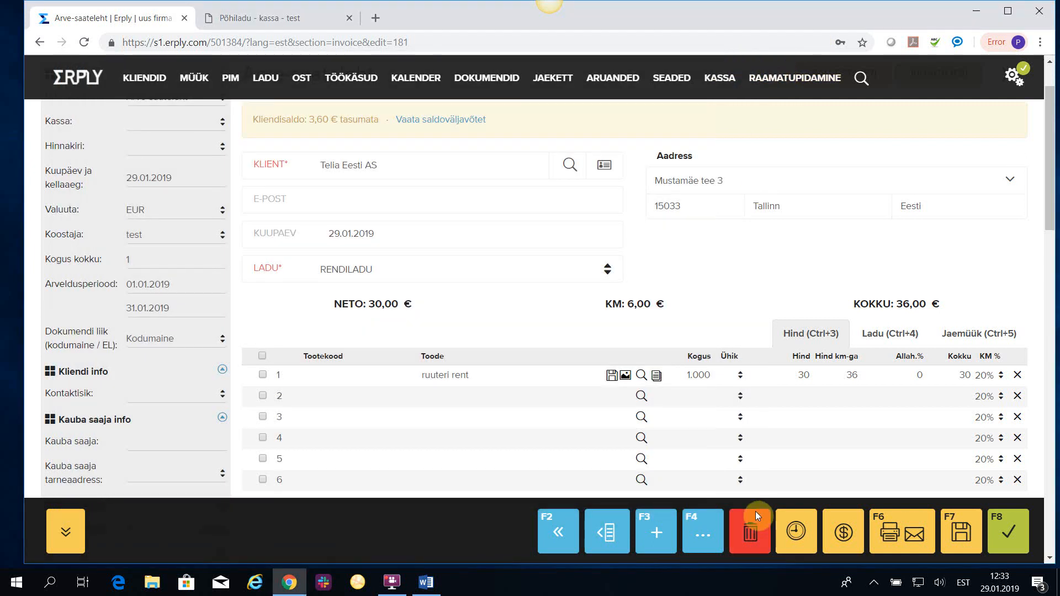
Confirm the Telia Eesti AS invoice with its free-text row kept and return to the invoice list
left_click(1011, 535)
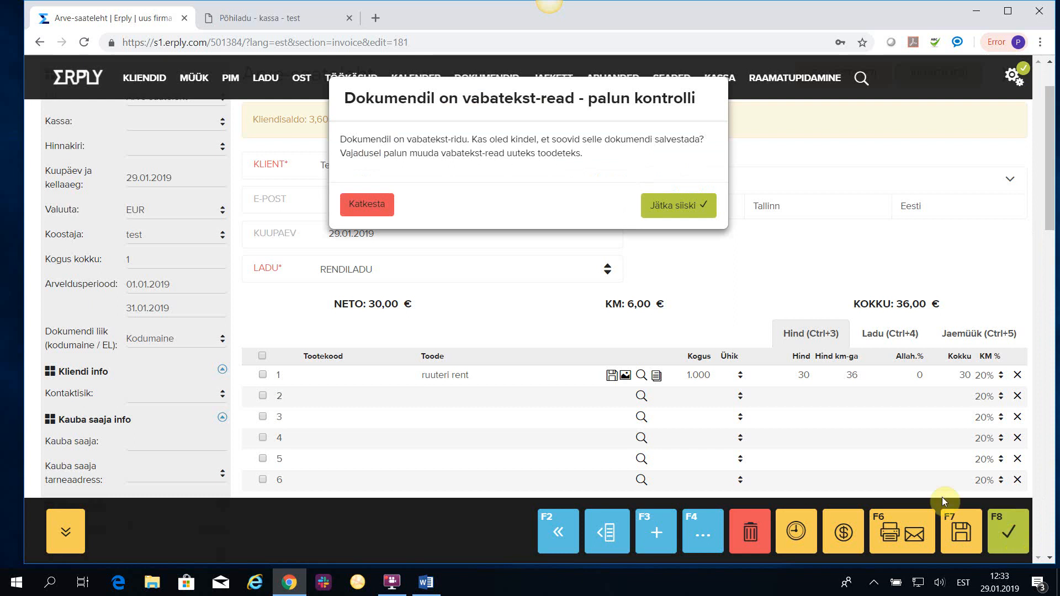
left_click(688, 206)
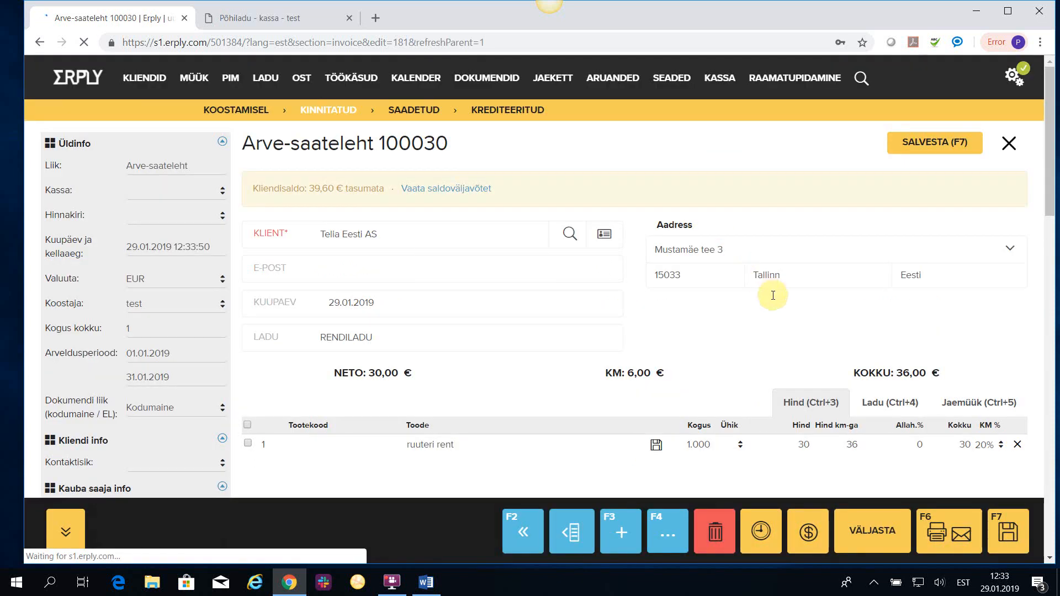
left_click(1010, 143)
scroll(648, 349, "down", 2)
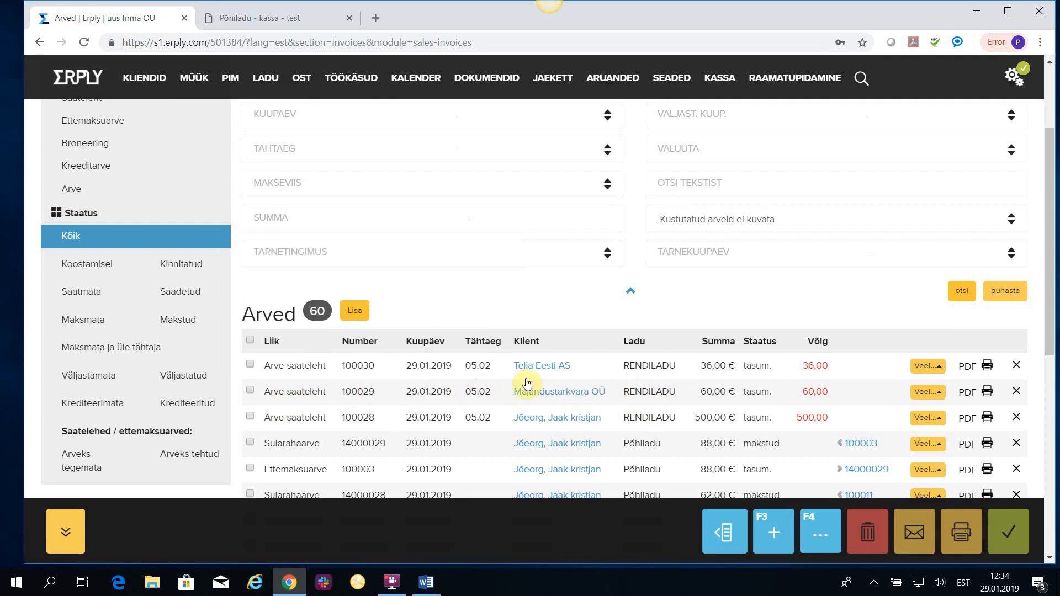
Create a credit invoice for the full confirmed Majandustarkvara OÜ invoice and confirm it with its free-text row kept
left_click(250, 392)
left_click(307, 392)
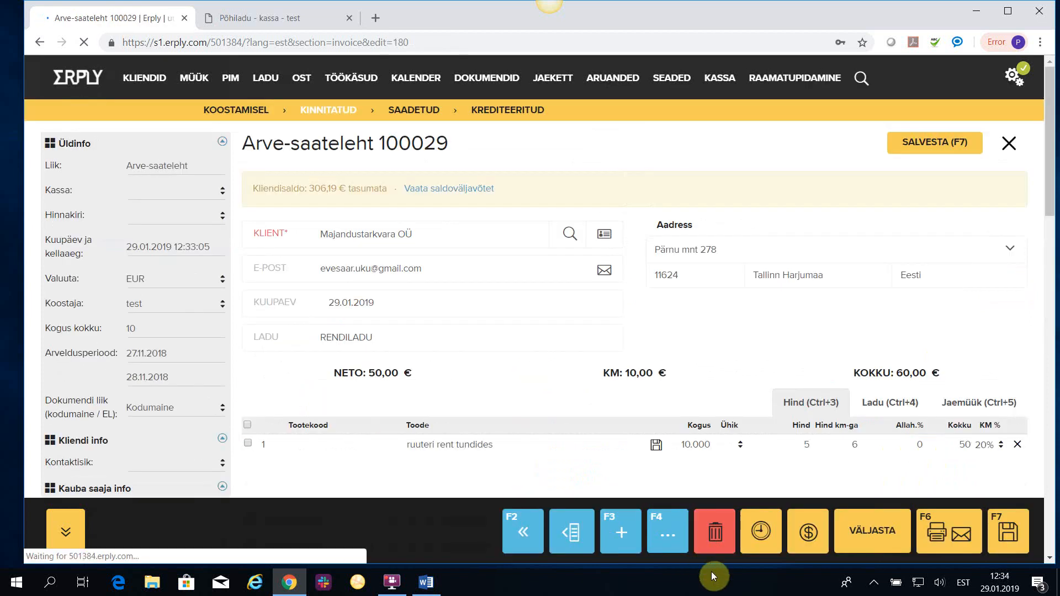
left_click(665, 530)
left_click(390, 243)
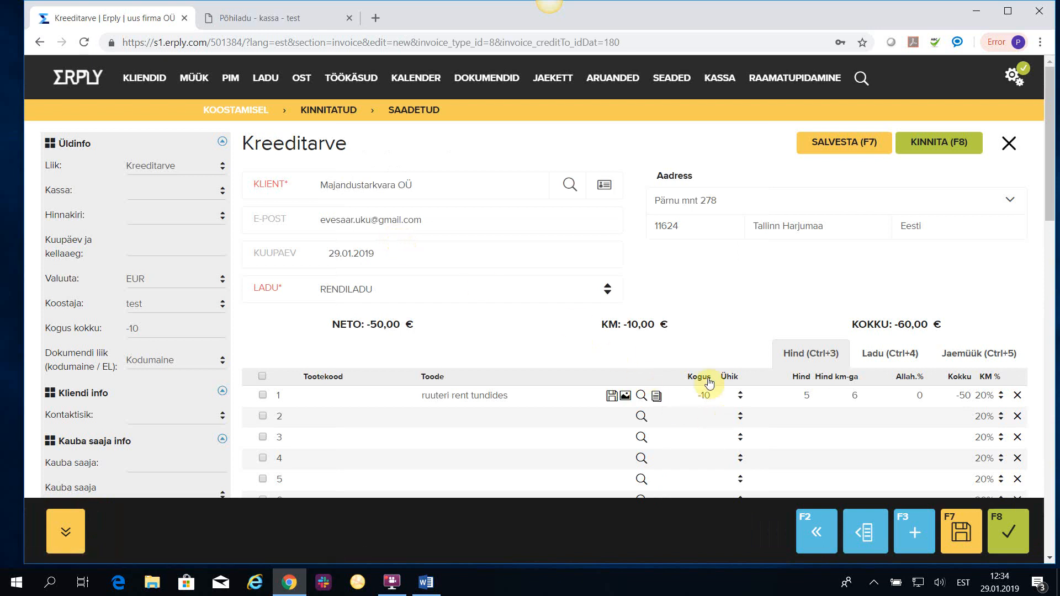
left_click(939, 141)
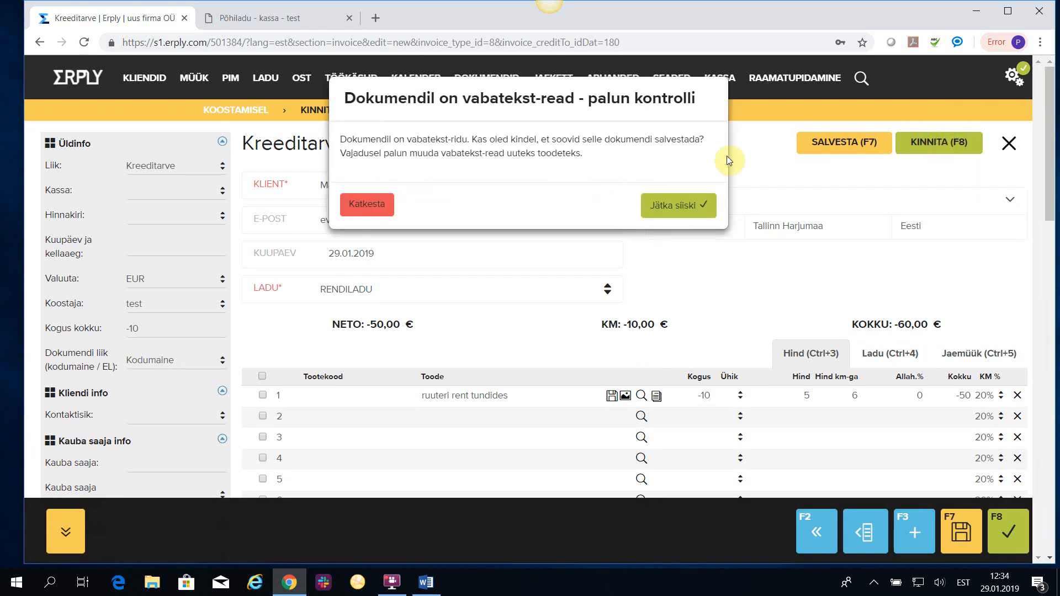
left_click(671, 211)
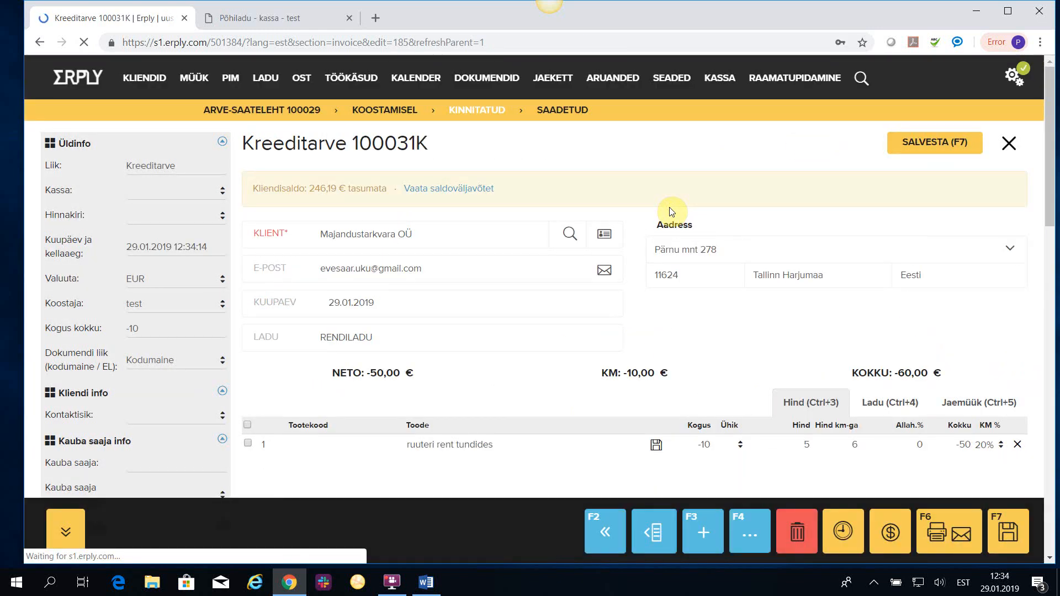
left_click(1008, 143)
In the general settings, allow re-invoicing the same period after a billing rule invoice is credited, and save the settings
mouse_move(671, 78)
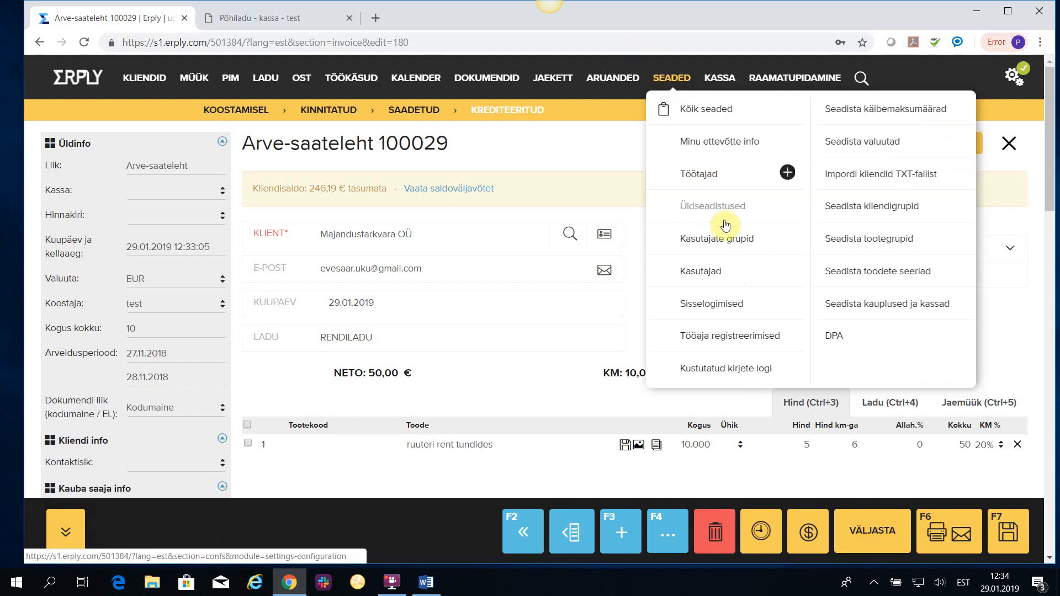
left_click(722, 210)
scroll(456, 389, "down", 4)
scroll(455, 394, "down", 3)
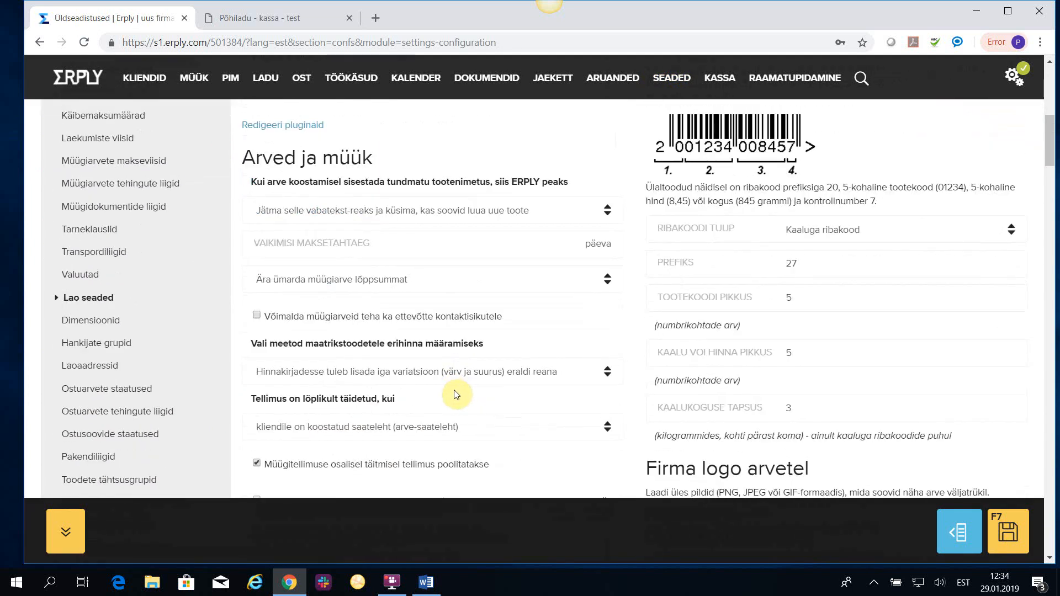
scroll(449, 419, "down", 3)
scroll(449, 428, "down", 3)
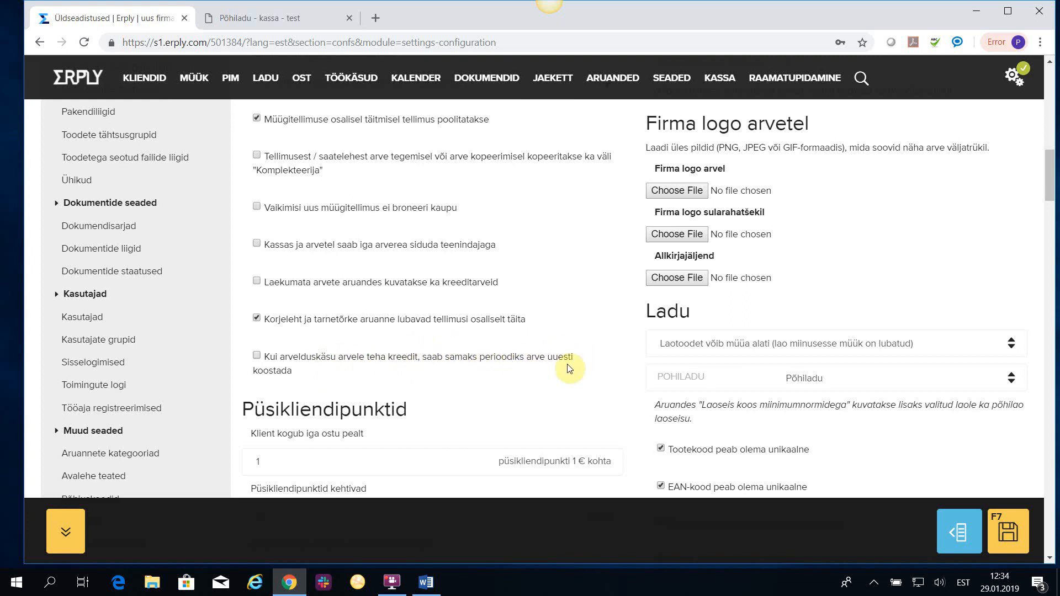
left_click(257, 356)
left_click(1017, 527)
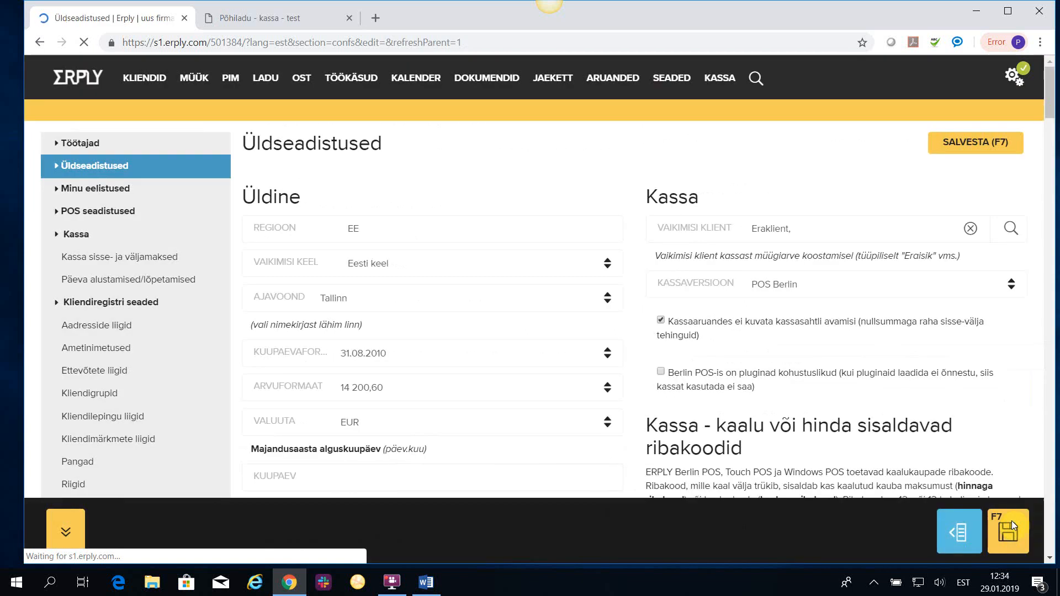
Generate an invoice from only the Majandustarkvara OÜ billing rule for hourly router rent
mouse_move(194, 83)
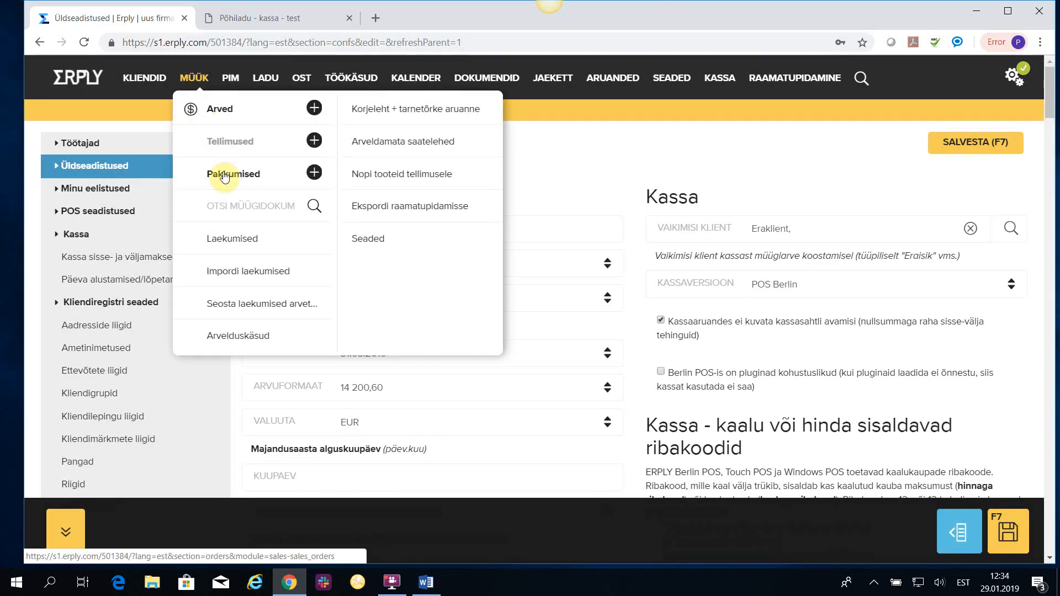
left_click(231, 334)
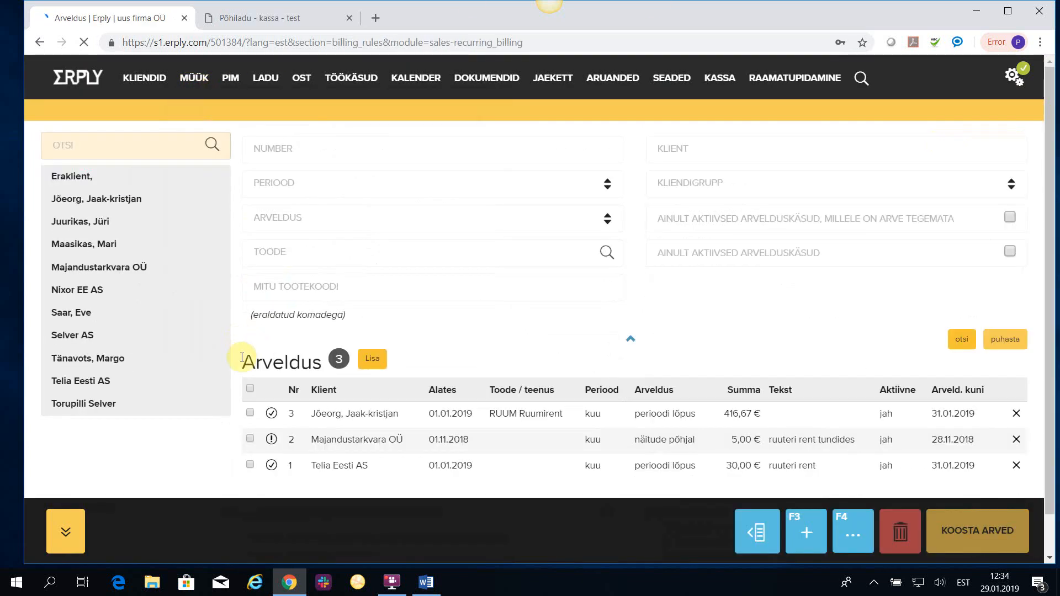
left_click(251, 439)
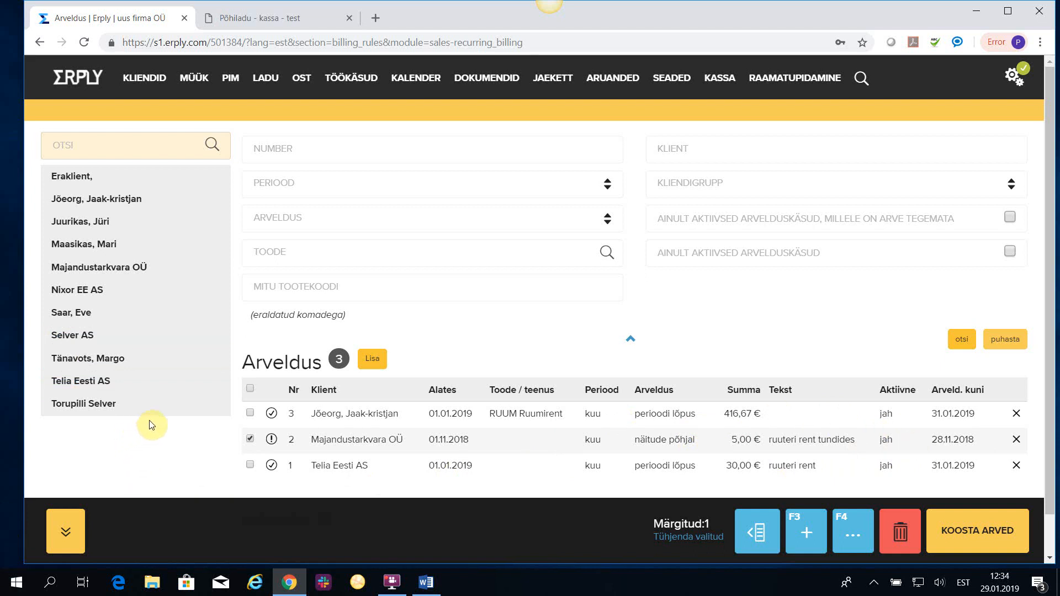
left_click(855, 539)
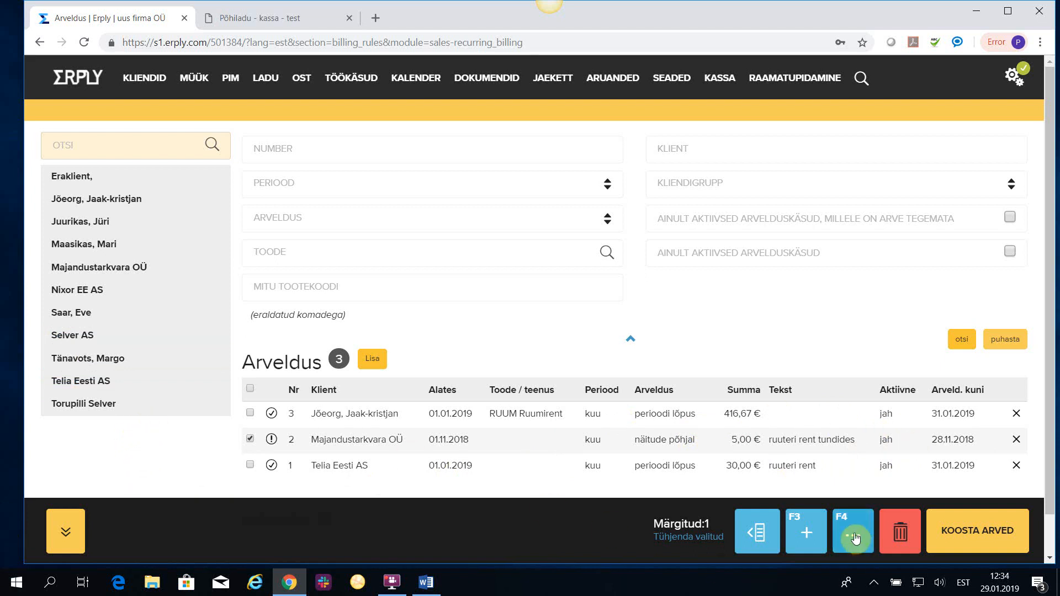
left_click(974, 535)
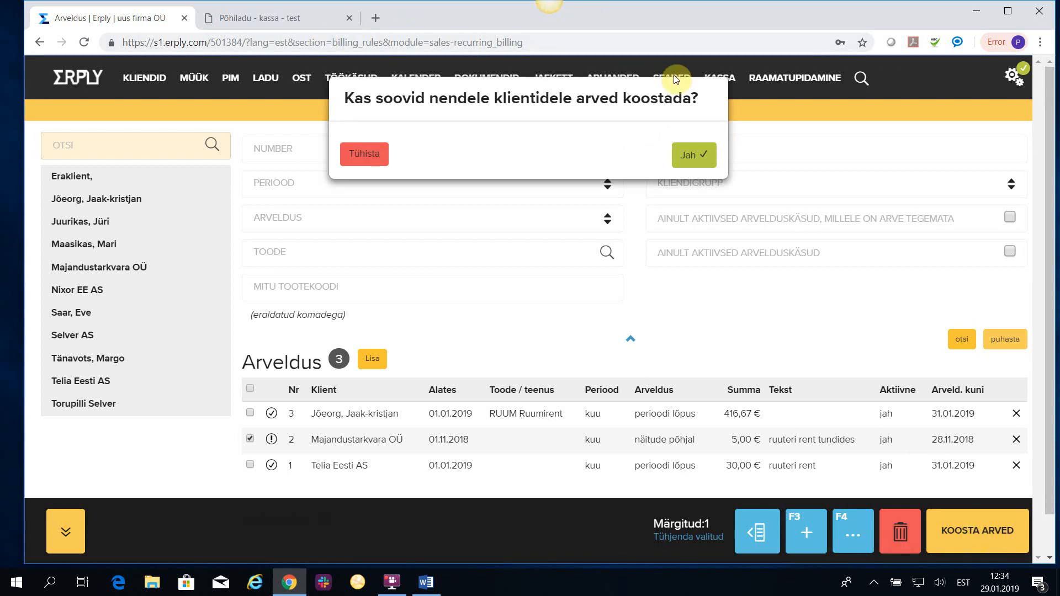
left_click(690, 152)
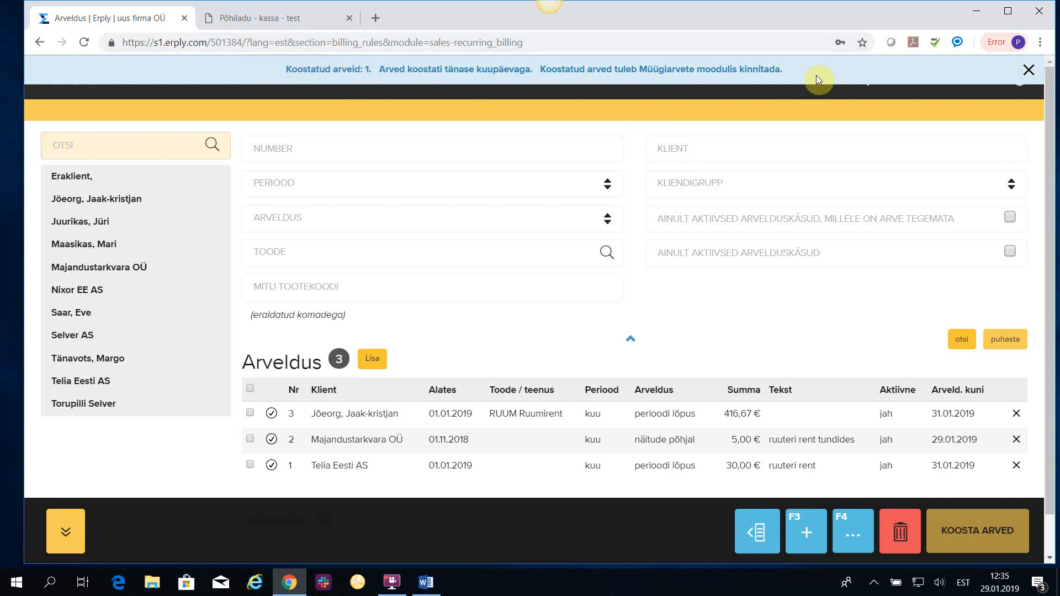
left_click(1028, 71)
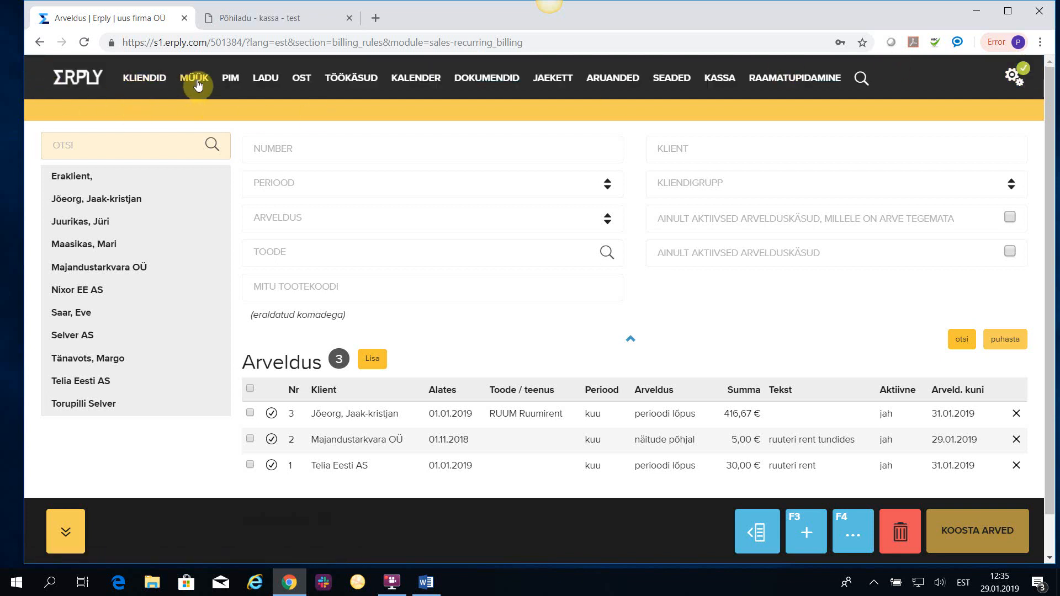
Open the new draft Majandustarkvara OÜ invoice from the sales invoices and check the readings on its standard printout preview
mouse_move(197, 84)
left_click(220, 108)
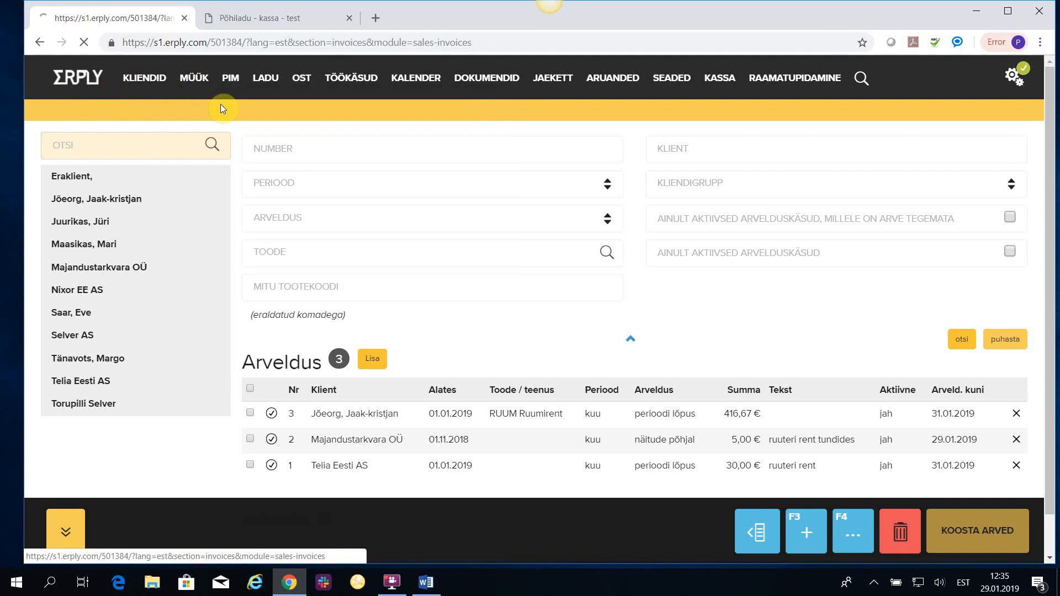
scroll(261, 434, "down", 3)
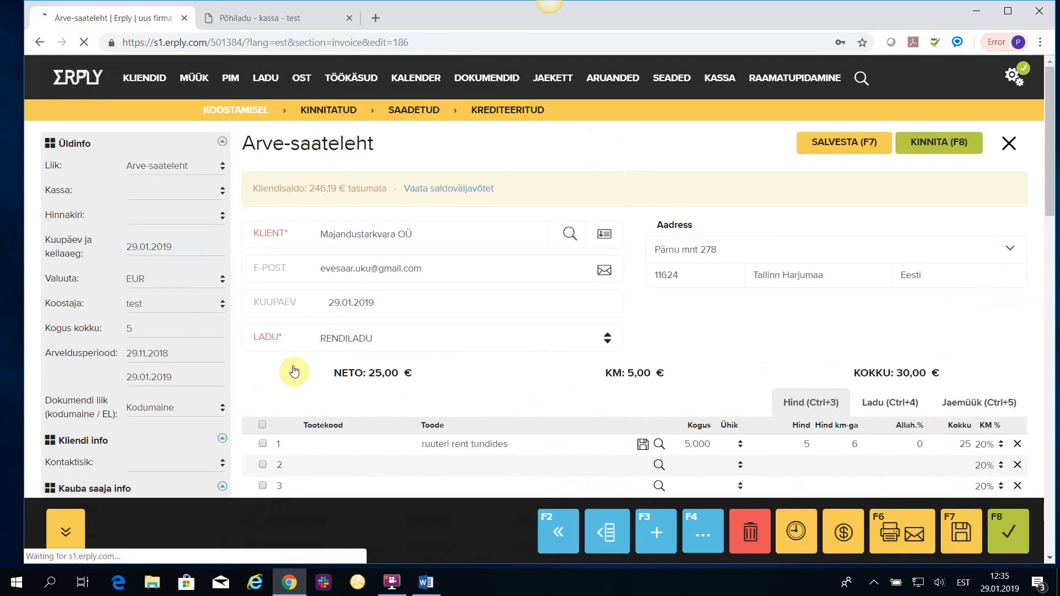
left_click(897, 530)
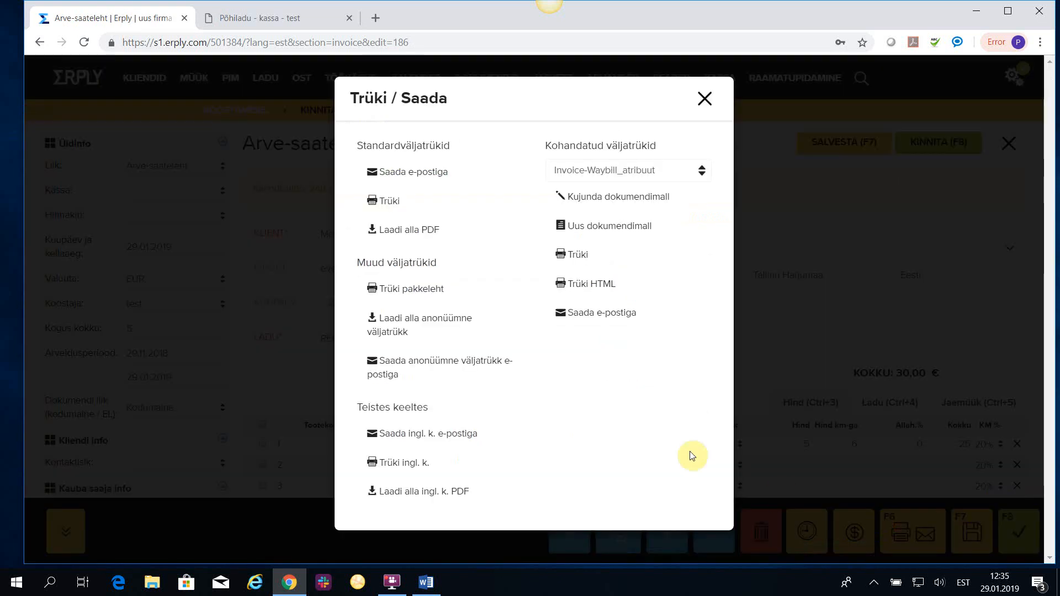
left_click(389, 203)
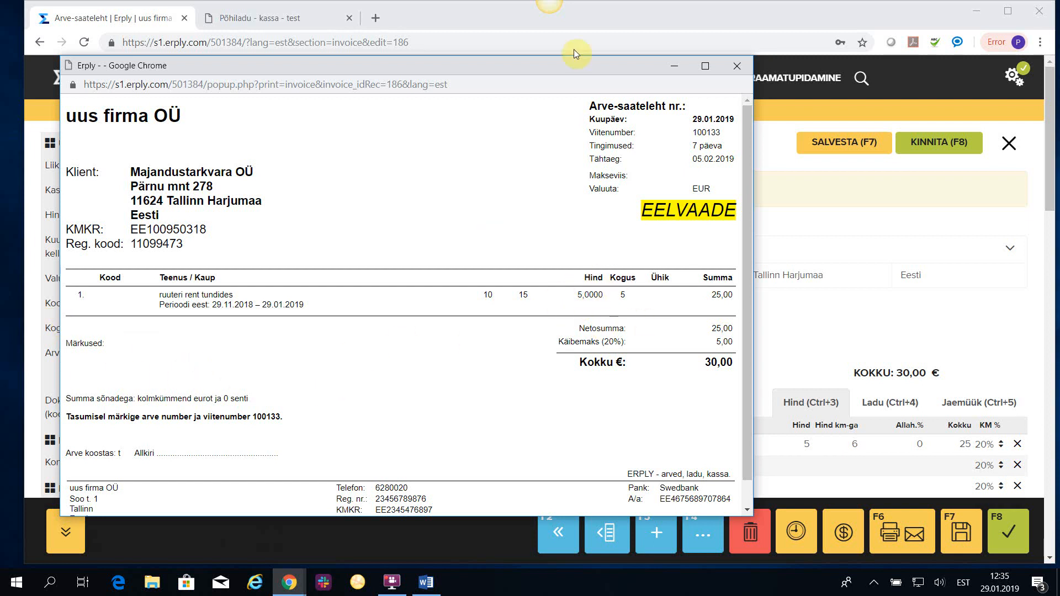
left_click(738, 67)
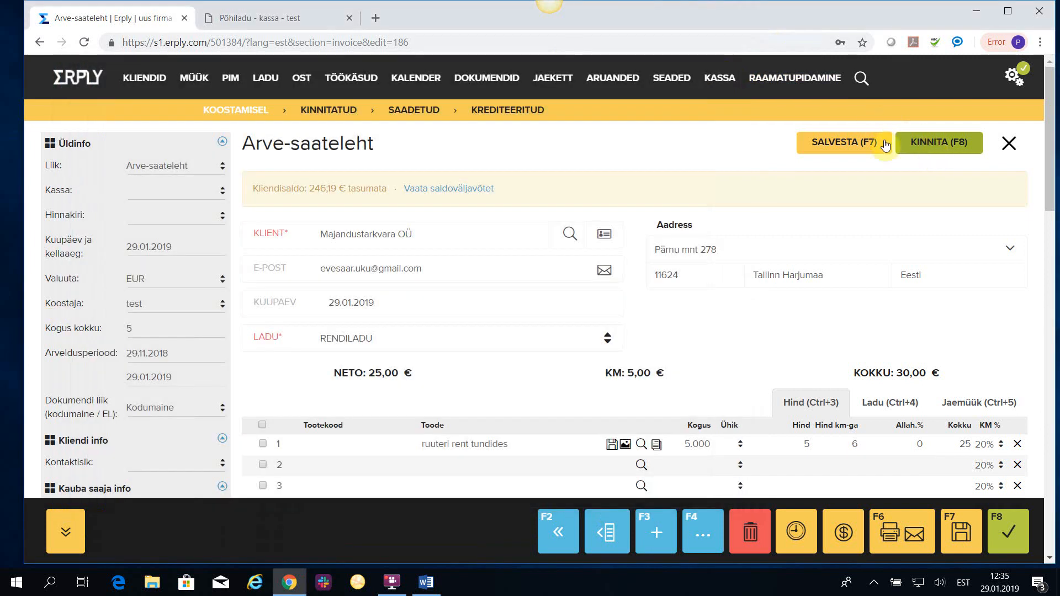
Confirm the new Majandustarkvara OÜ invoice for hourly router rent with its free-text row kept
left_click(929, 144)
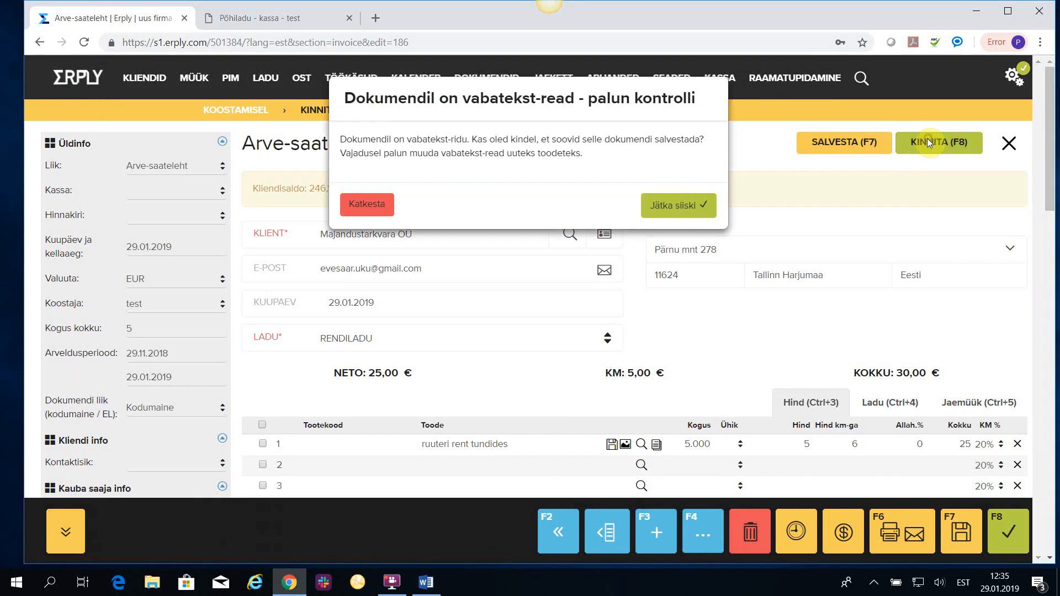
left_click(668, 207)
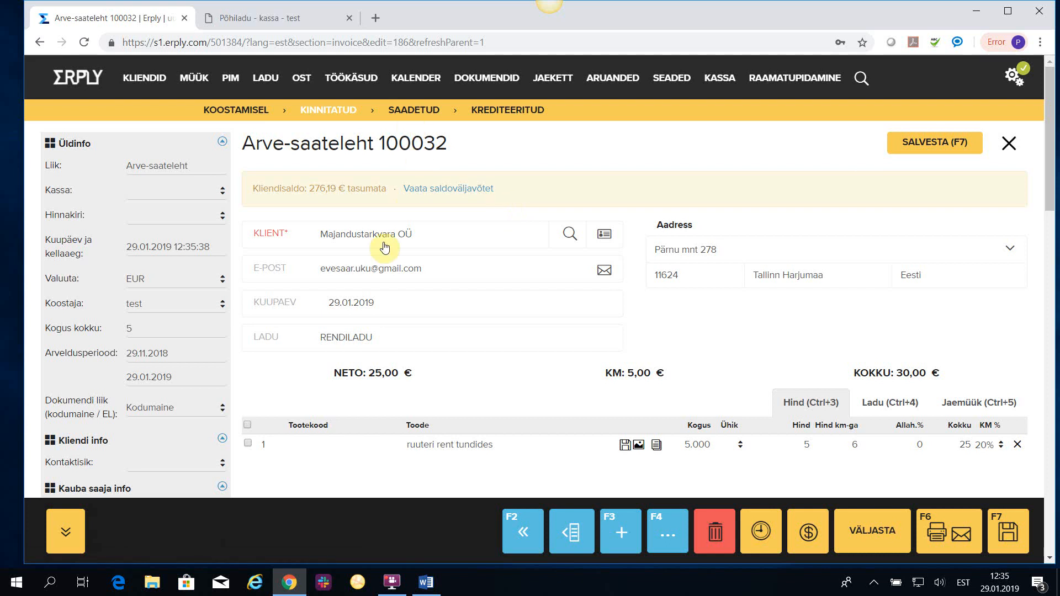
mouse_move(194, 78)
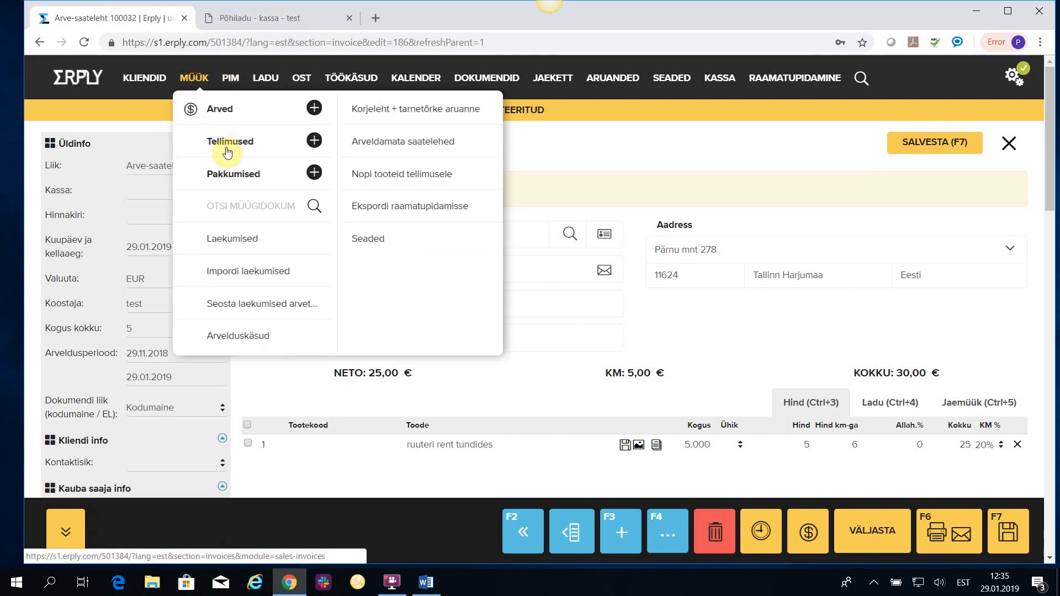
Open the Telia Eesti AS billing rule from the billing rules list and check the customer's invoices and received payments
left_click(247, 336)
scroll(336, 403, "down", 1)
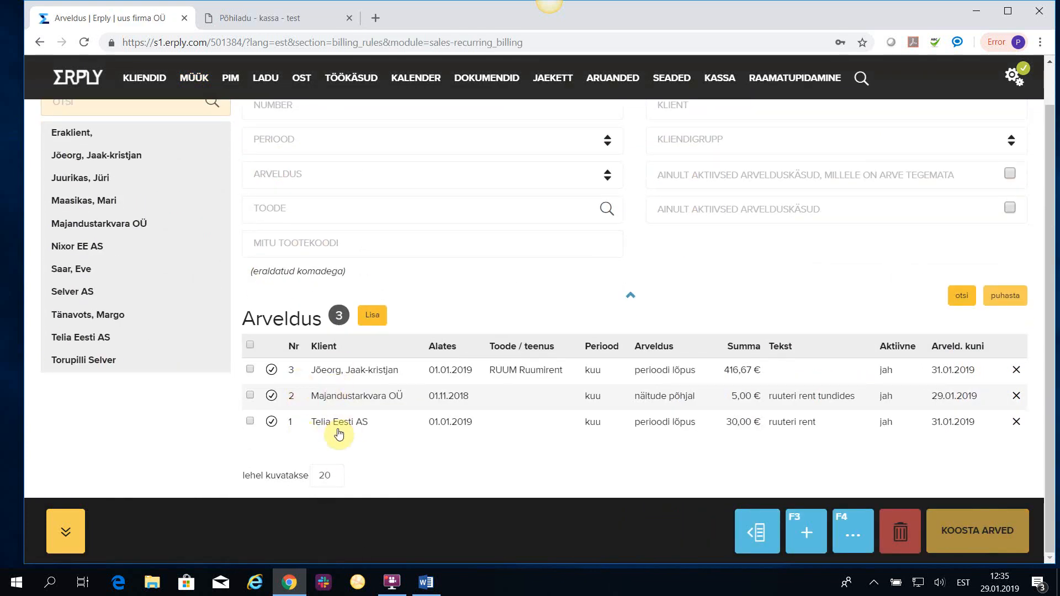
left_click(331, 425)
scroll(383, 334, "down", 6)
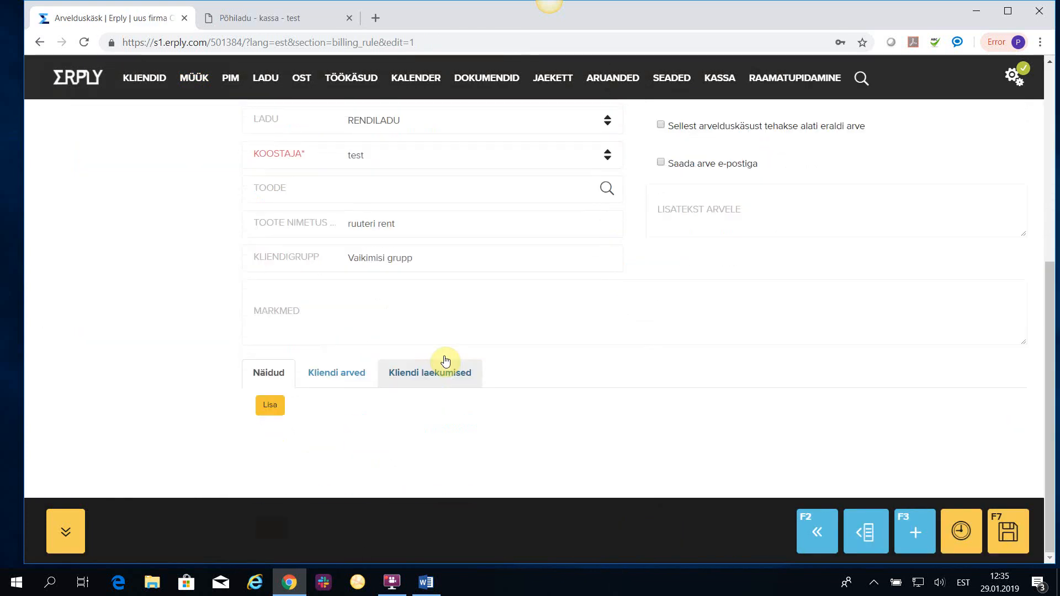
left_click(333, 372)
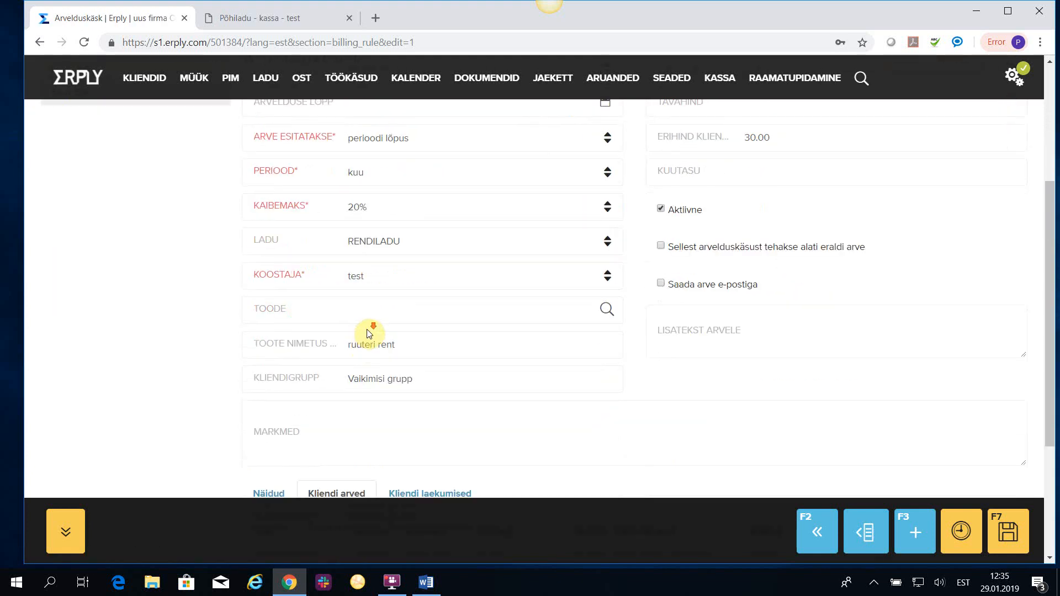
scroll(348, 330, "down", 1)
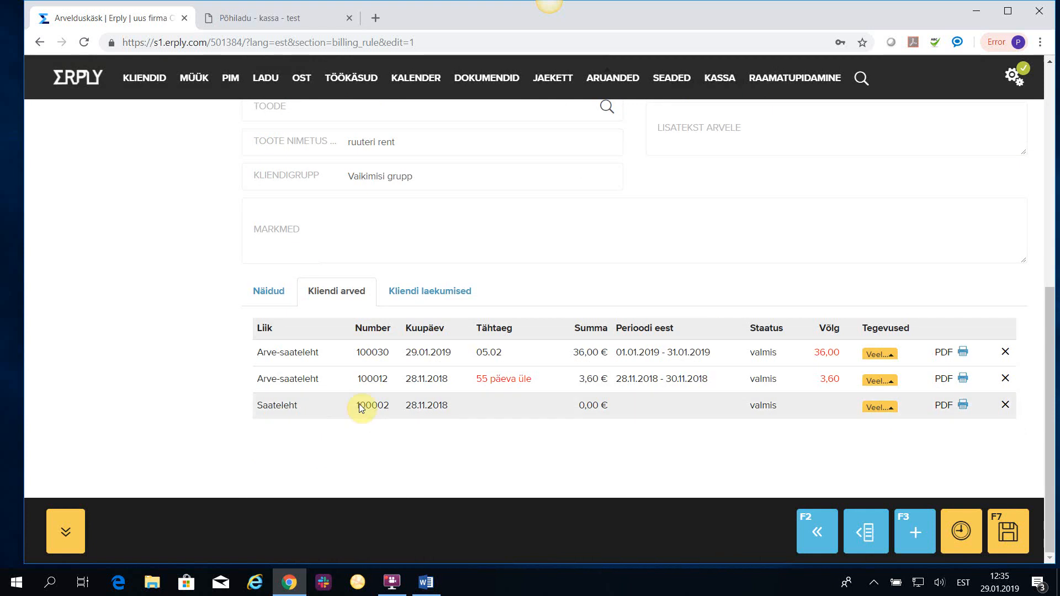
left_click(418, 292)
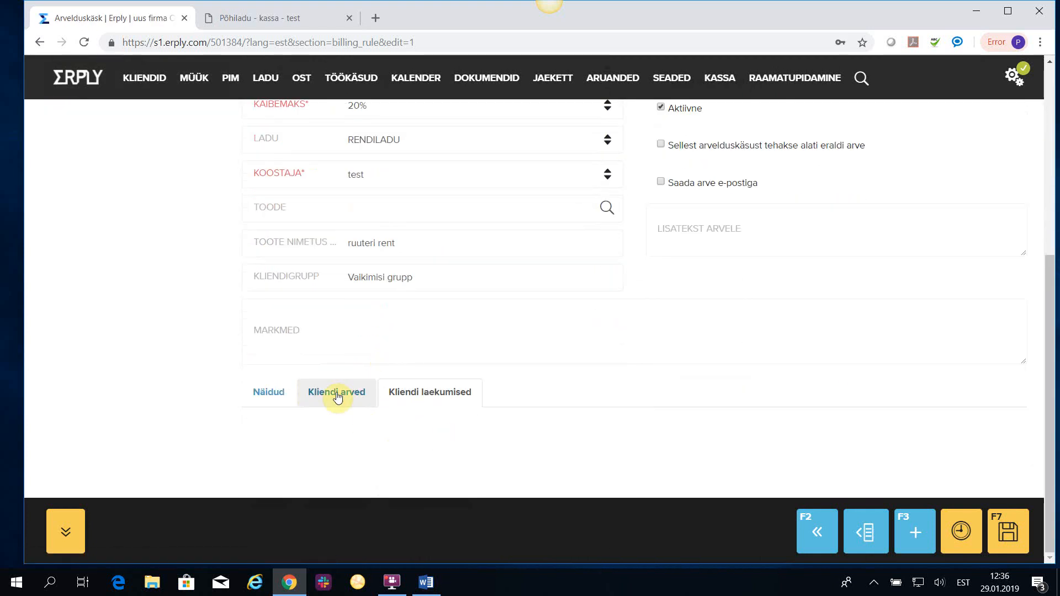
scroll(303, 390, "up", 5)
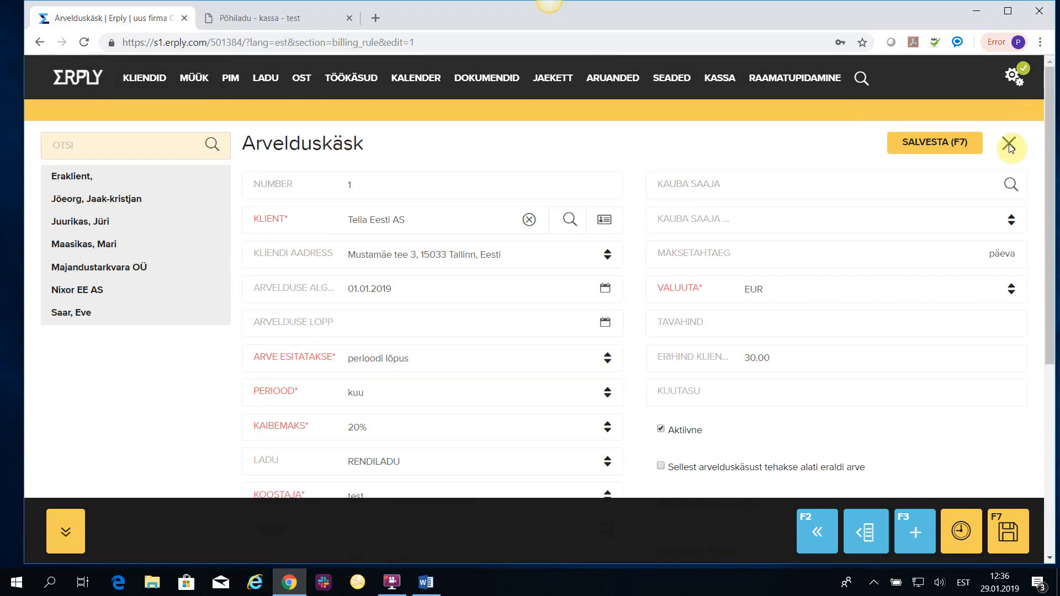
left_click(393, 584)
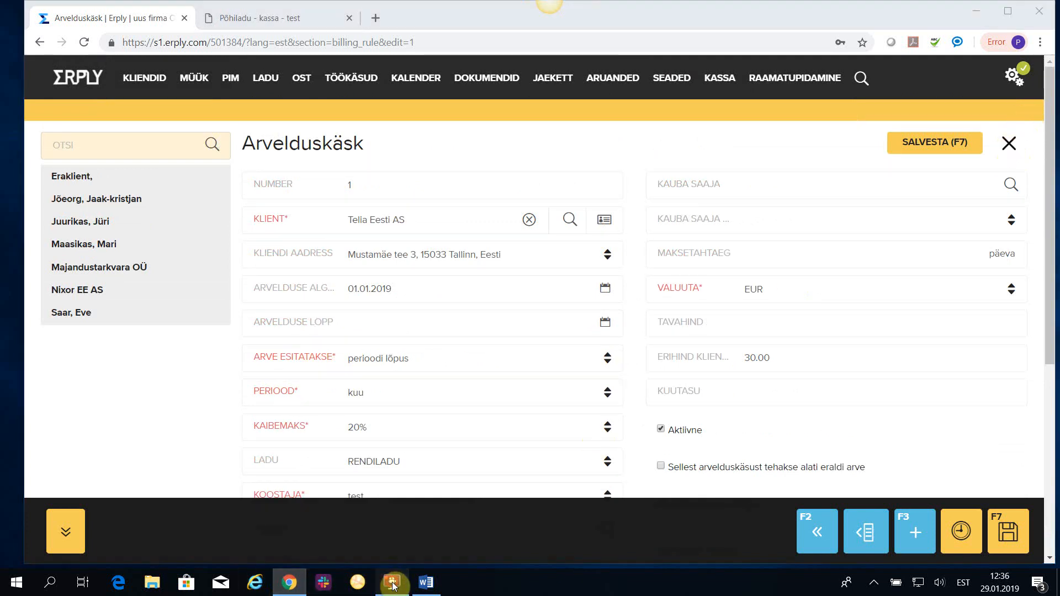